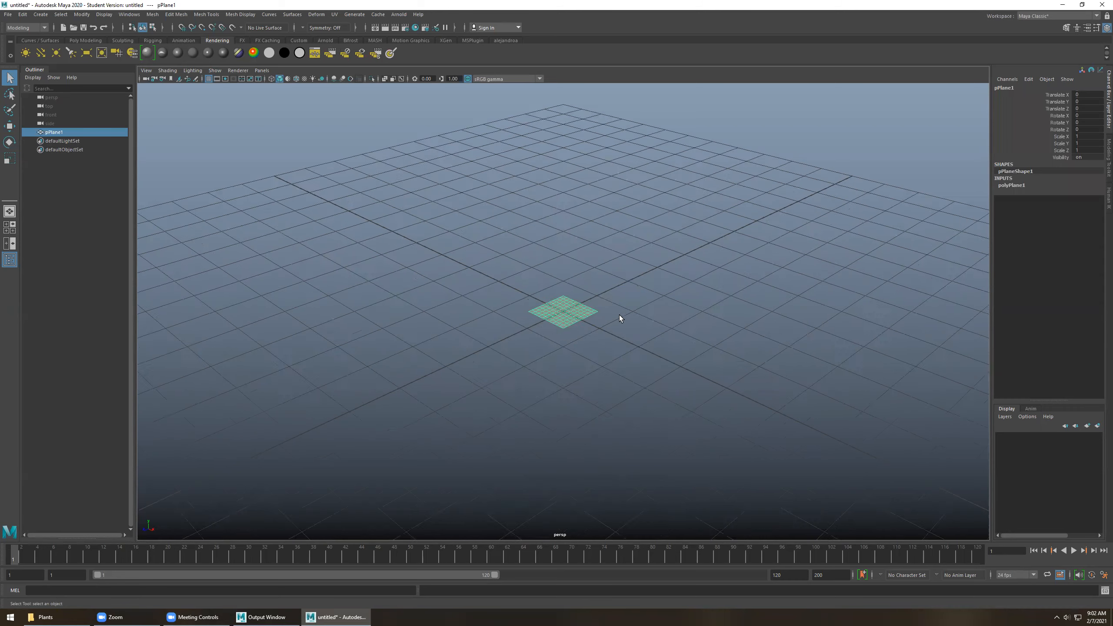
Delete the existing plane and create a new polygon plane at the origin.
key("Delete")
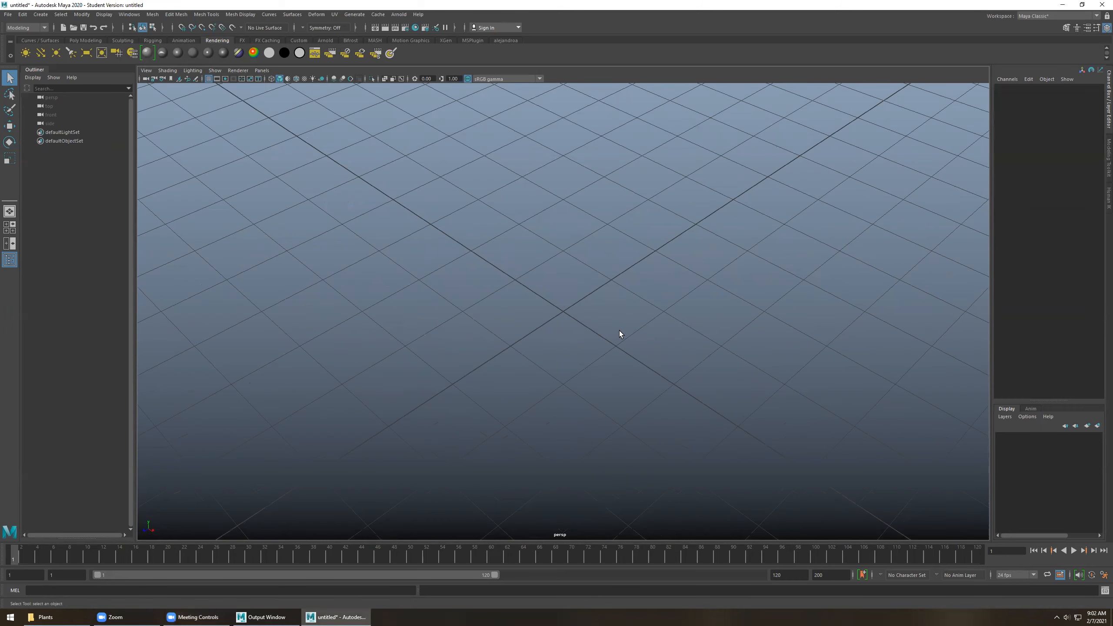
right_click(573, 306, "shift")
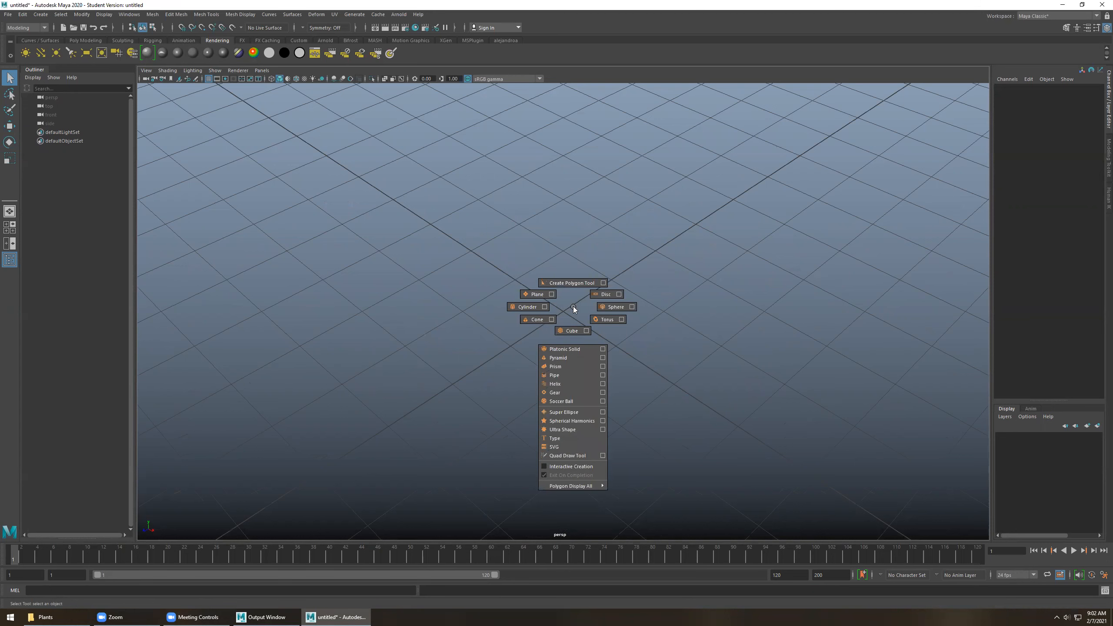
left_click(538, 295)
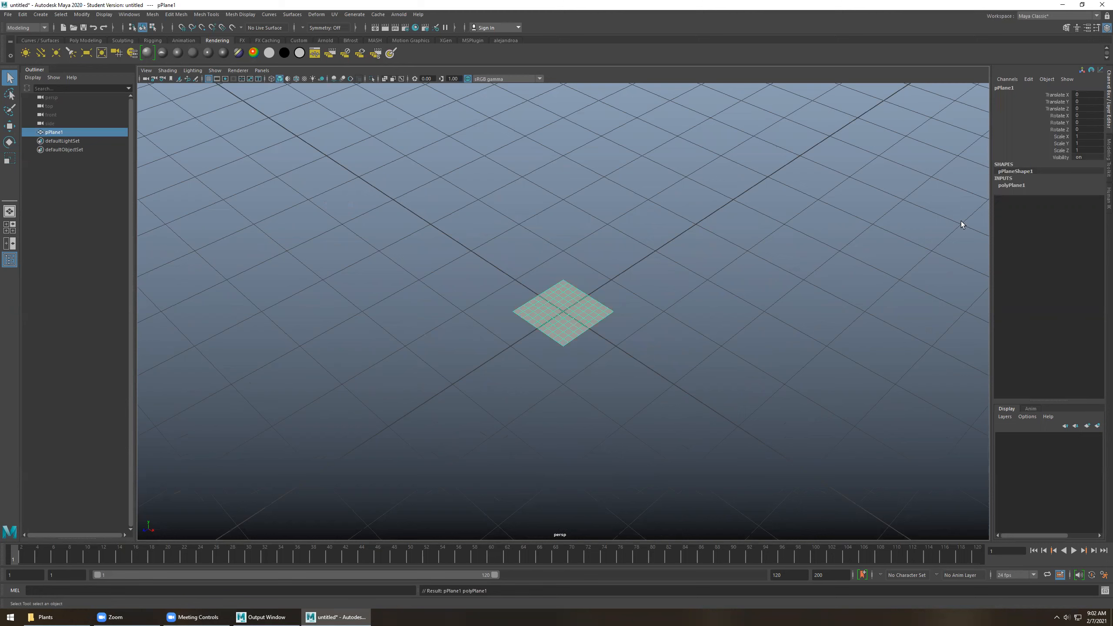
Reduce the new plane's width and height subdivisions to 2 each.
left_click(1013, 185)
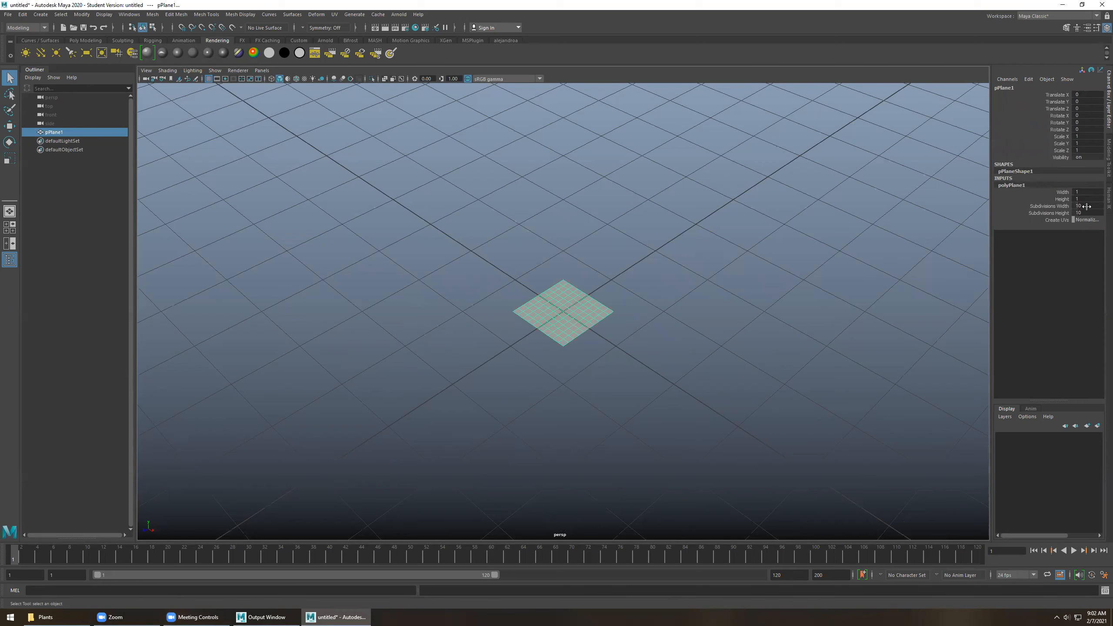
left_click(1058, 206)
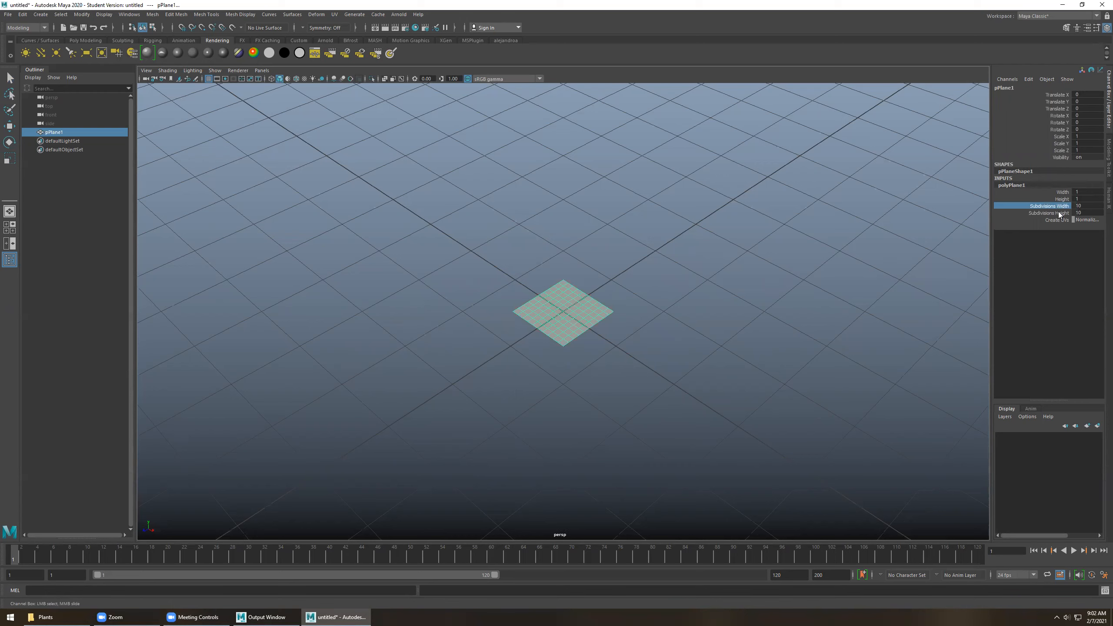
left_click(1059, 214)
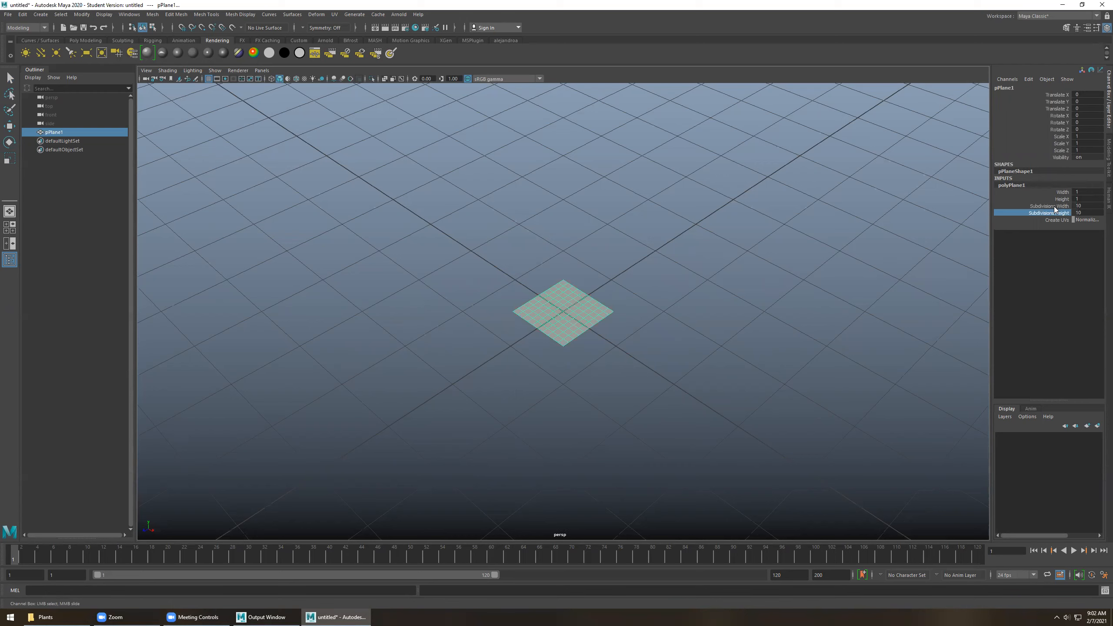
left_click(1055, 207, "shift")
middle_click_drag(768, 269, 734, 274)
key("q")
left_click(682, 314)
left_click(573, 317)
scroll(573, 317, "up", 3)
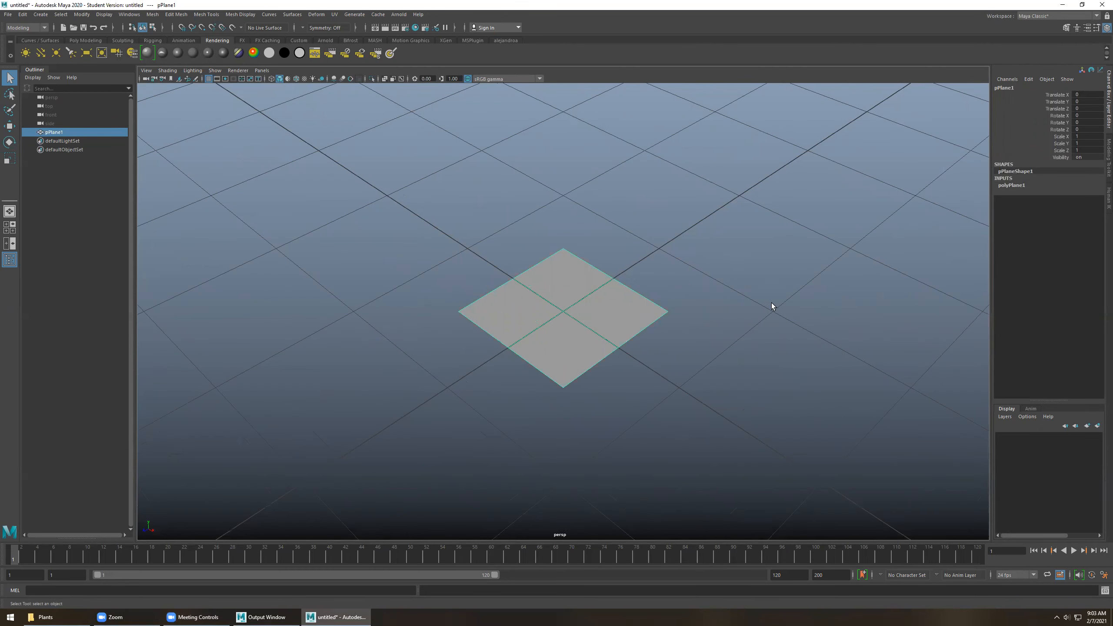
Set the plane's height subdivisions to 1.
left_click(1025, 186)
left_click(1026, 212)
middle_click_drag(953, 214, 942, 214)
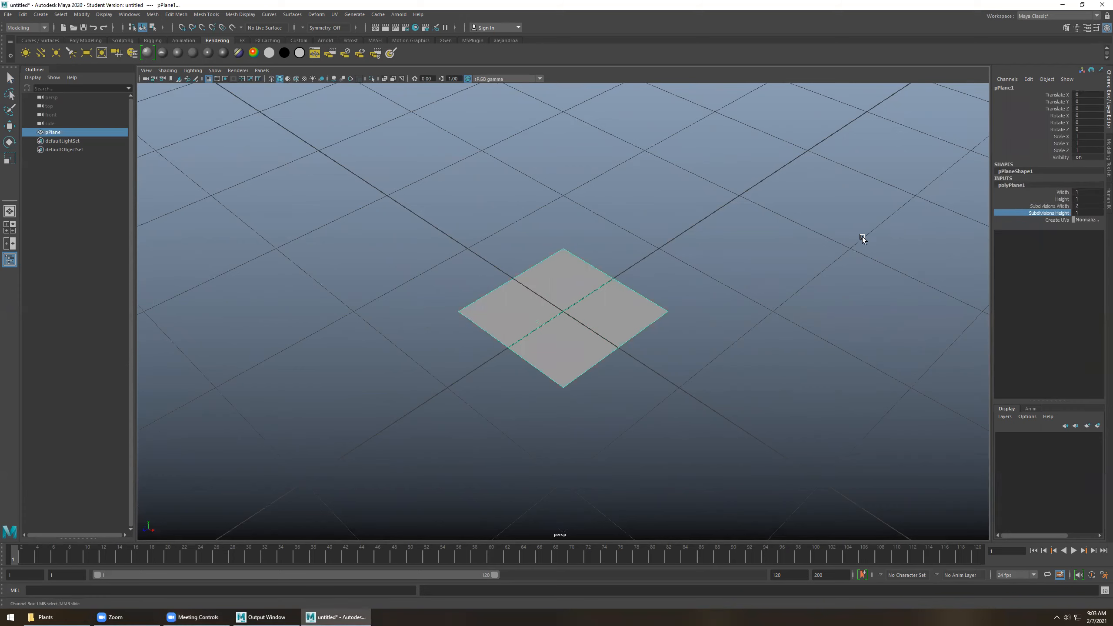
mouse_move(694, 272)
left_mouse_down("alt")
mouse_move(795, 268)
mouse_move(658, 274)
mouse_move(694, 263)
left_mouse_up("alt")
left_click(694, 263)
Raise the plane about 0.14 units above the grid along the Y axis.
left_click(591, 293)
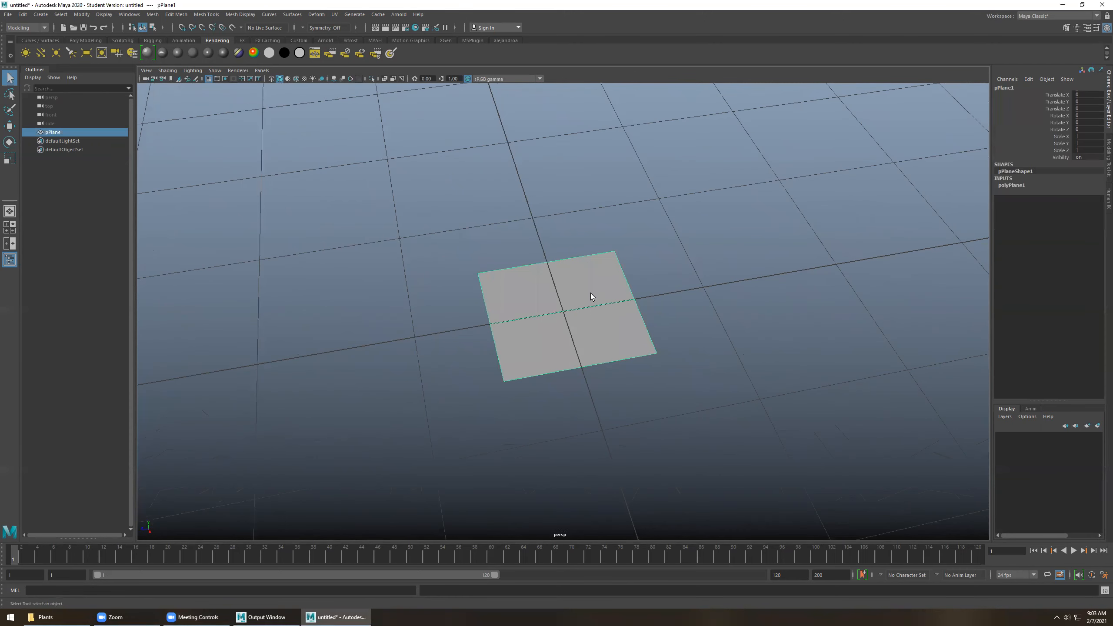
key("w")
left_click_drag(564, 288, 563, 270)
left_click(694, 278)
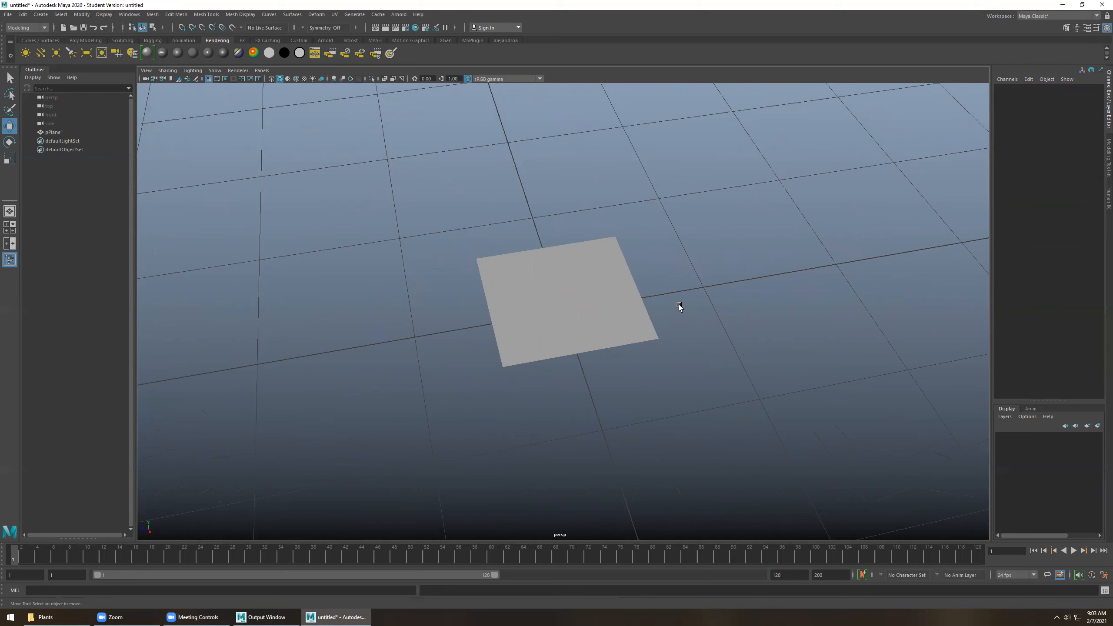
left_click_drag(697, 311, 706, 308, "alt")
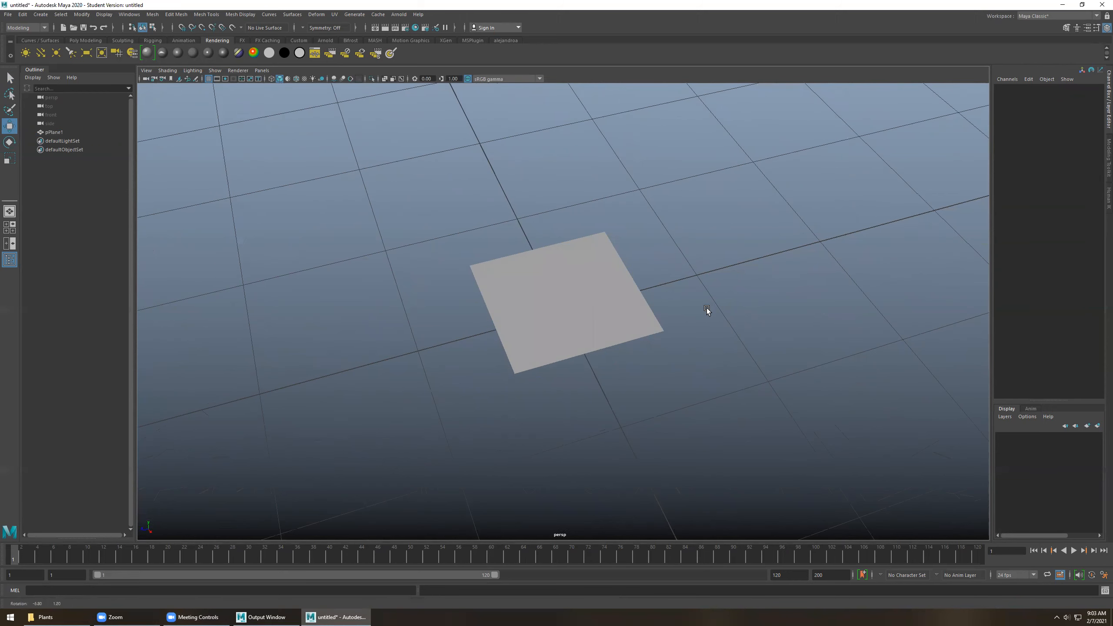
left_click(579, 307)
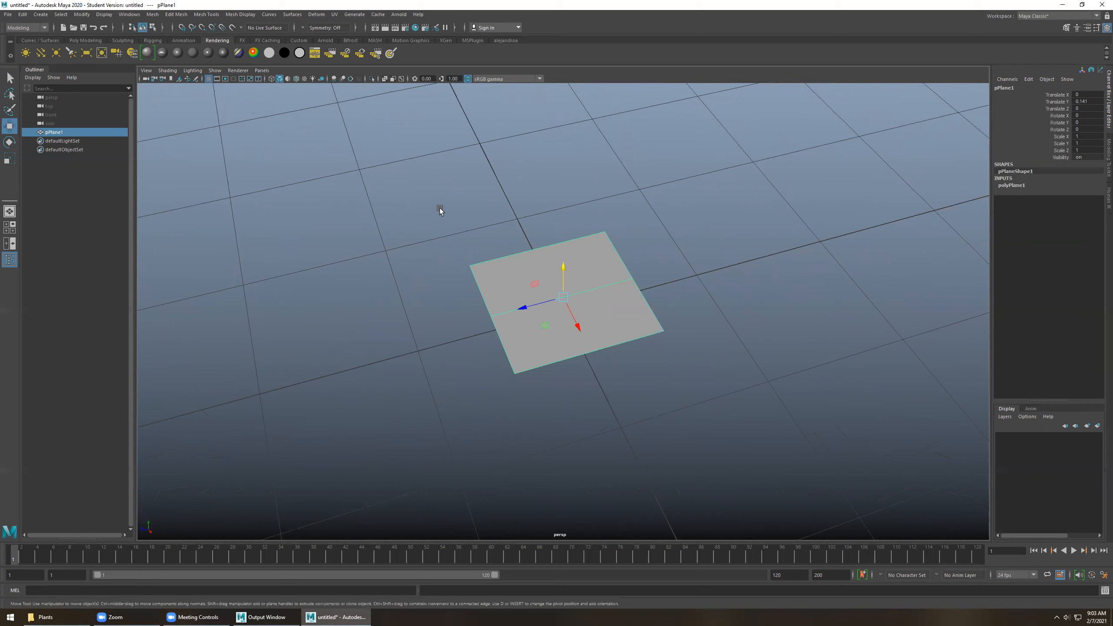
Create a Lambert material in the Hypershade and name it Weeds.
left_click(424, 202)
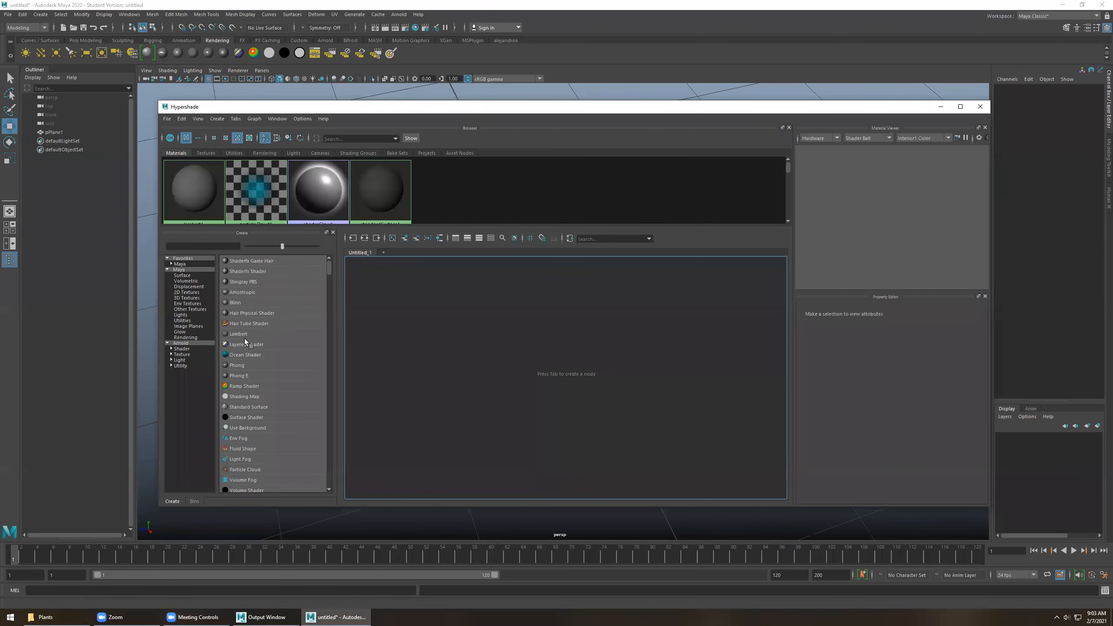
left_click(236, 334)
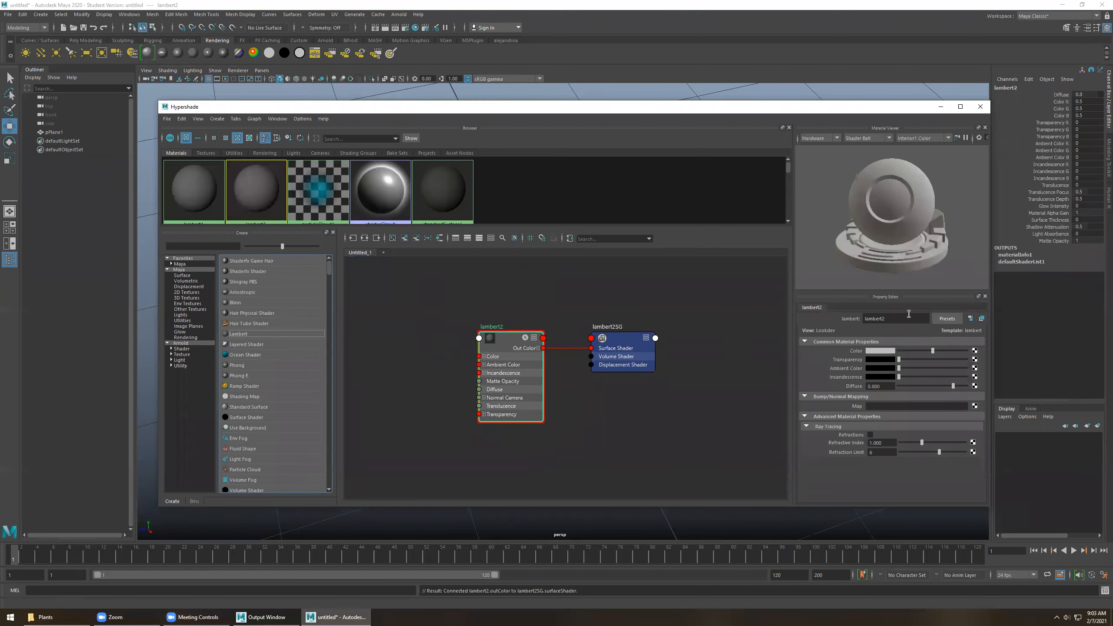
double_click(896, 320)
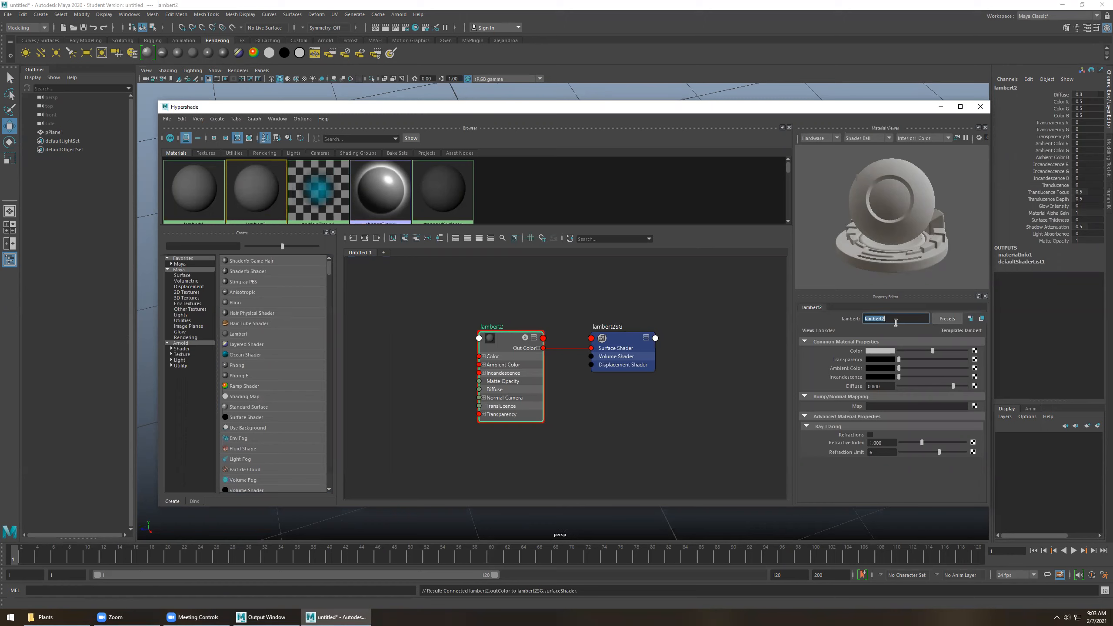
type("Weeds")
key("Return")
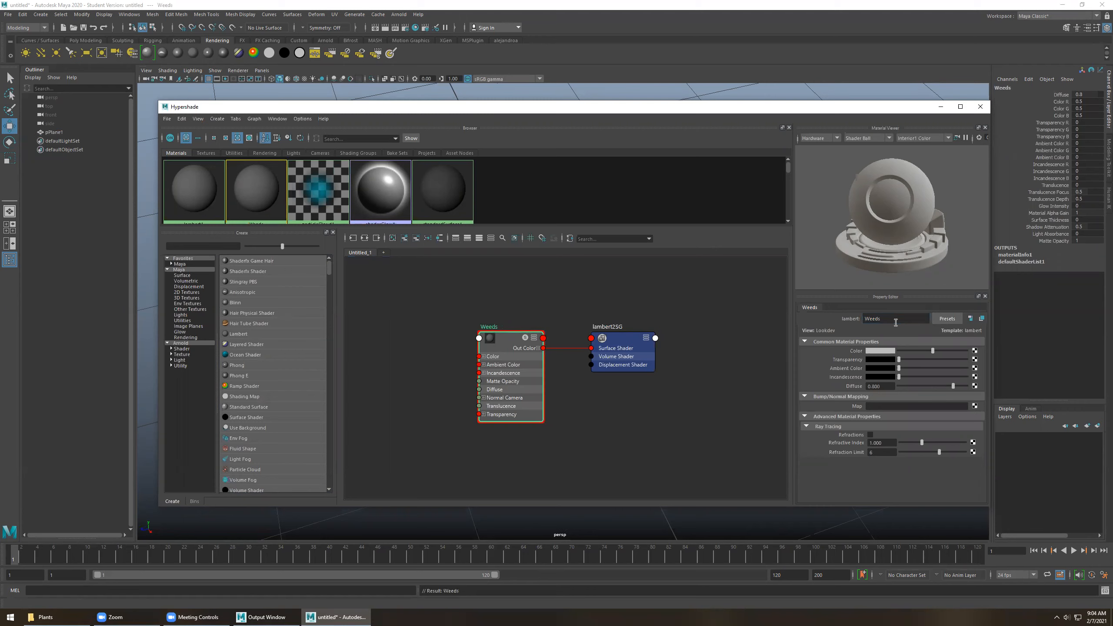
Import the Weeds_albedo and Weeds_alpha images from the Plants folder into the Hypershade graph and arrange their nodes beside the Weeds material.
left_click(420, 325)
middle_click_drag(420, 325, 525, 323)
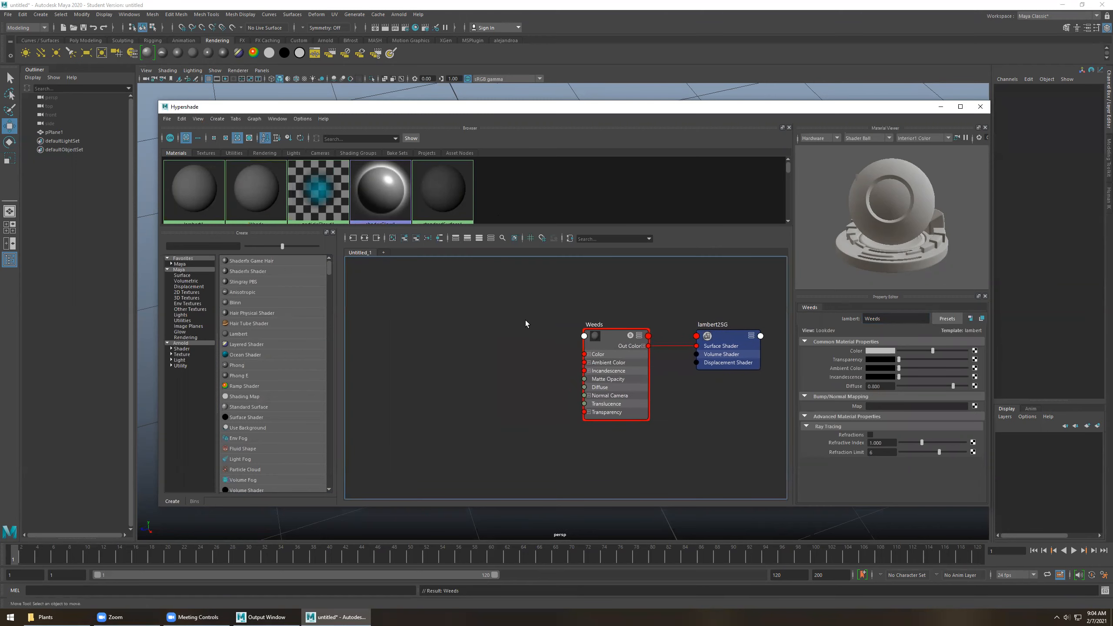
left_click(51, 616)
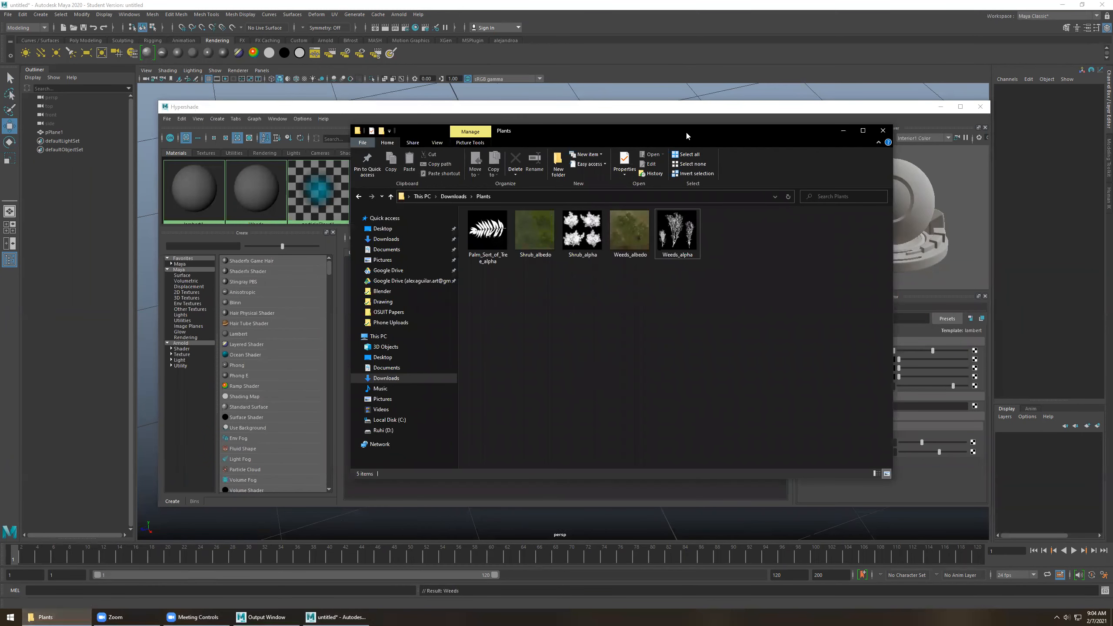
left_click_drag(685, 130, 339, 78)
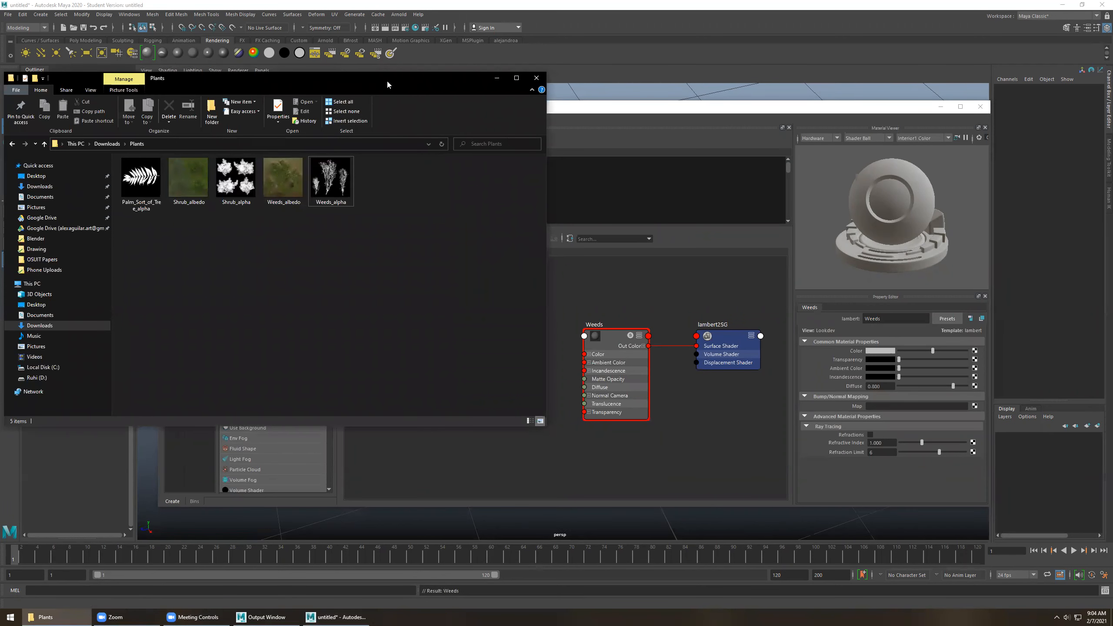
left_click_drag(387, 84, 390, 23)
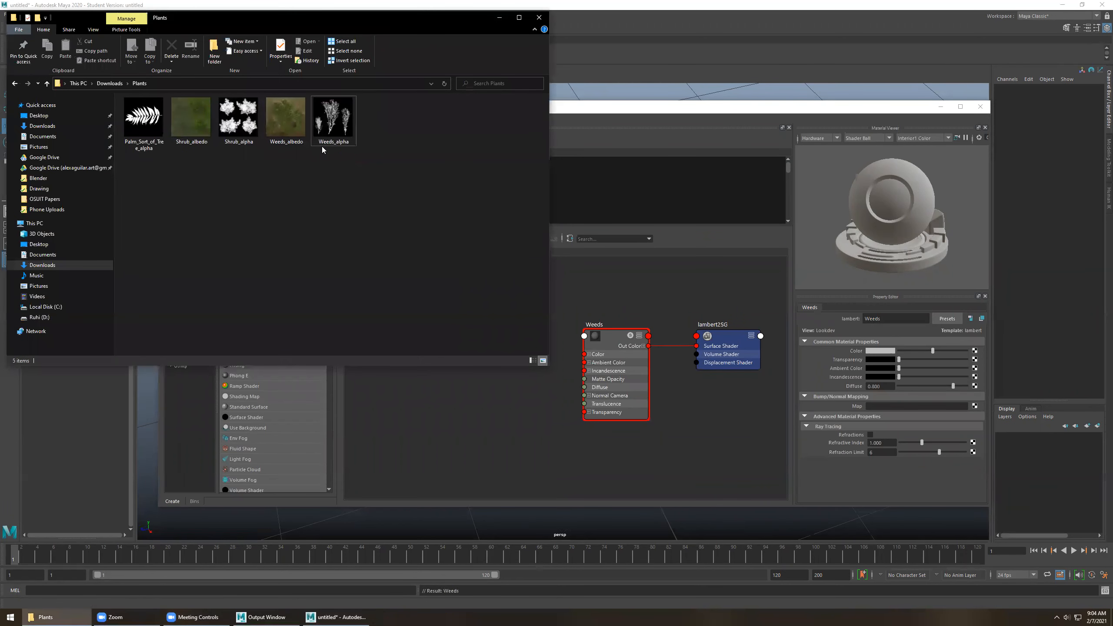
left_click_drag(292, 118, 379, 385)
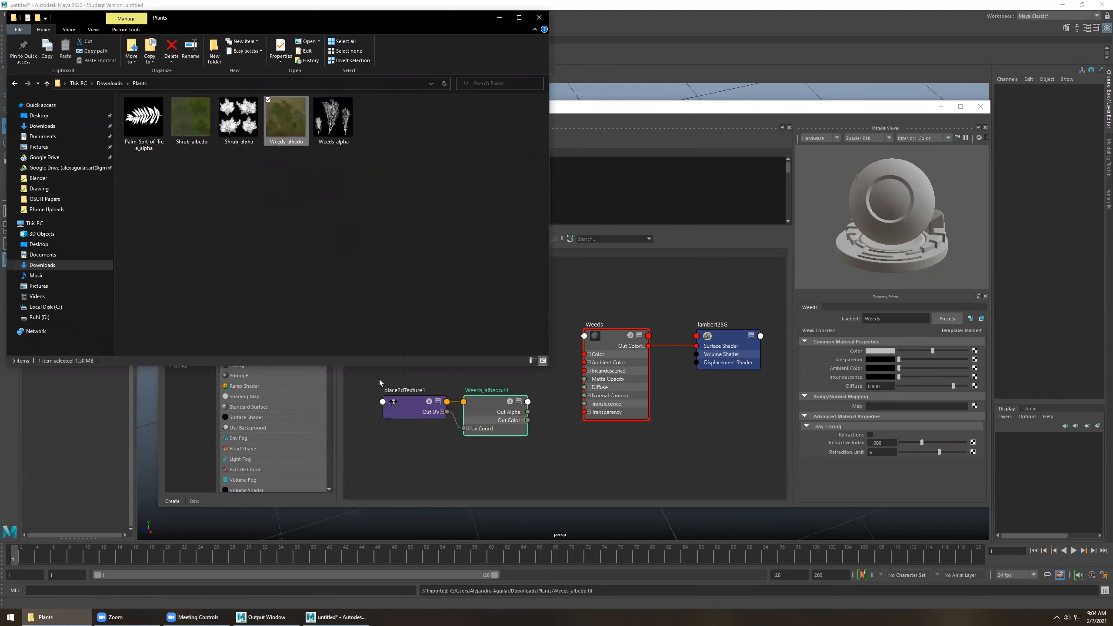
left_click_drag(333, 150, 546, 499)
left_click_drag(539, 482, 494, 446)
left_click(489, 382)
left_click_drag(411, 353, 491, 419)
Connect the Out Color of Weeds_albedo to the Weeds material's Color and that of Weeds_alpha to its Transparency.
left_click_drag(492, 418, 585, 354)
left_click(537, 347)
left_click_drag(418, 403, 588, 413)
left_click(544, 417)
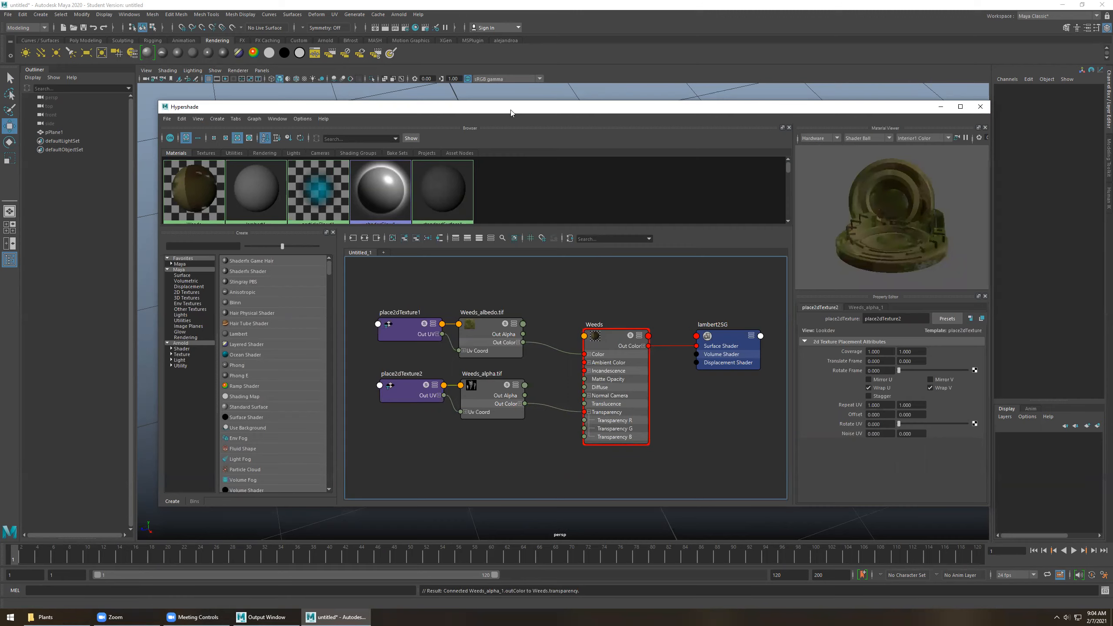
Move the Hypershade out of the way and assign the existing Weeds material to the plane.
left_click_drag(511, 111, 0, 110)
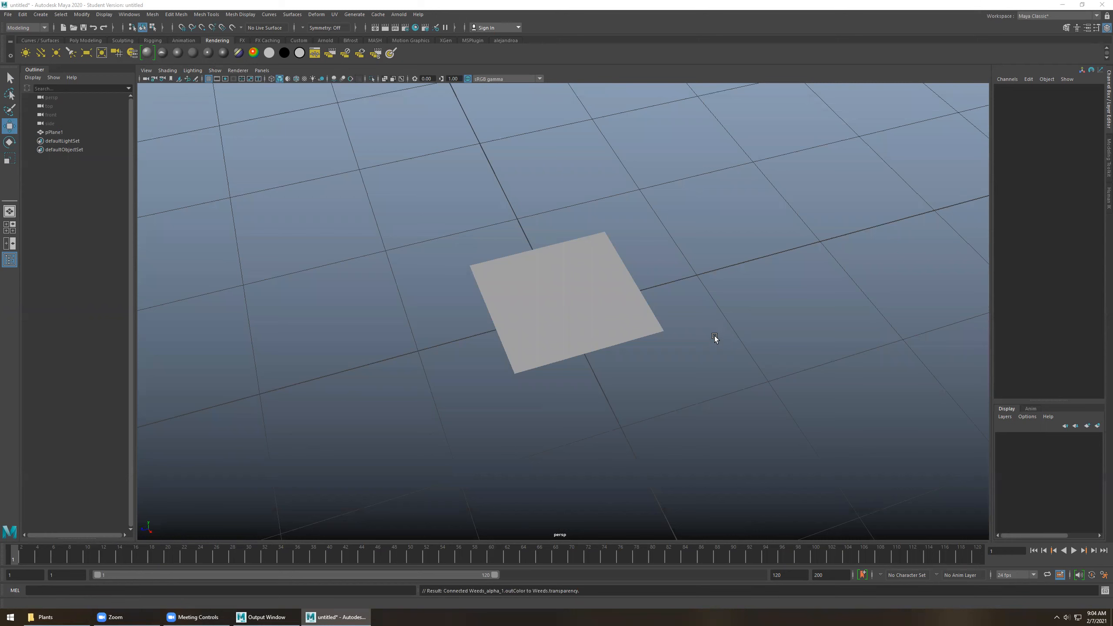
left_click(561, 298)
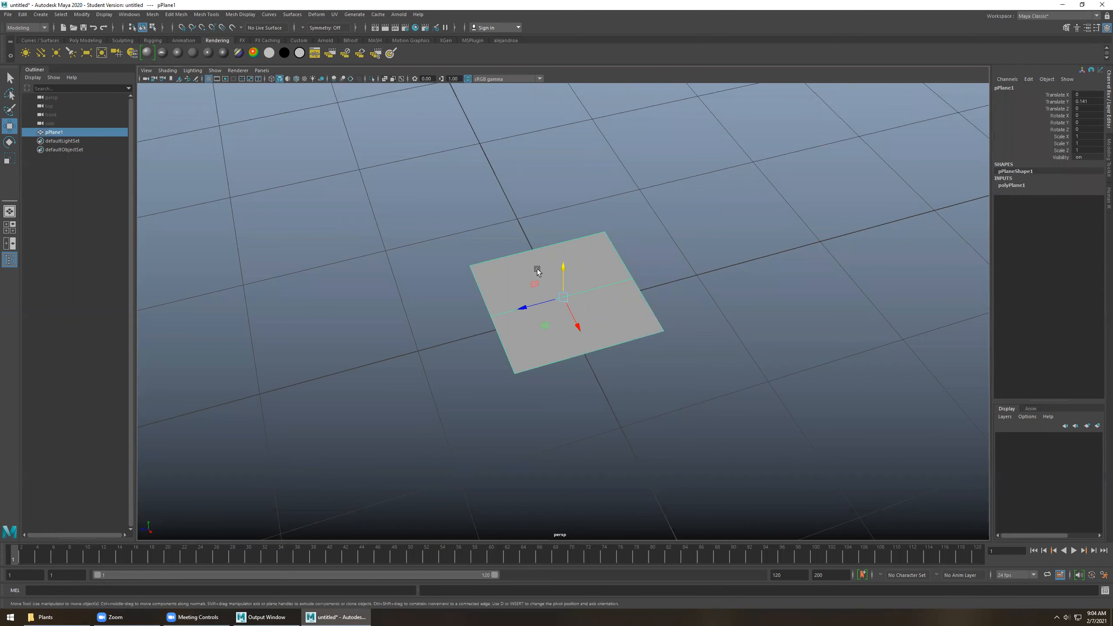
right_click(539, 271)
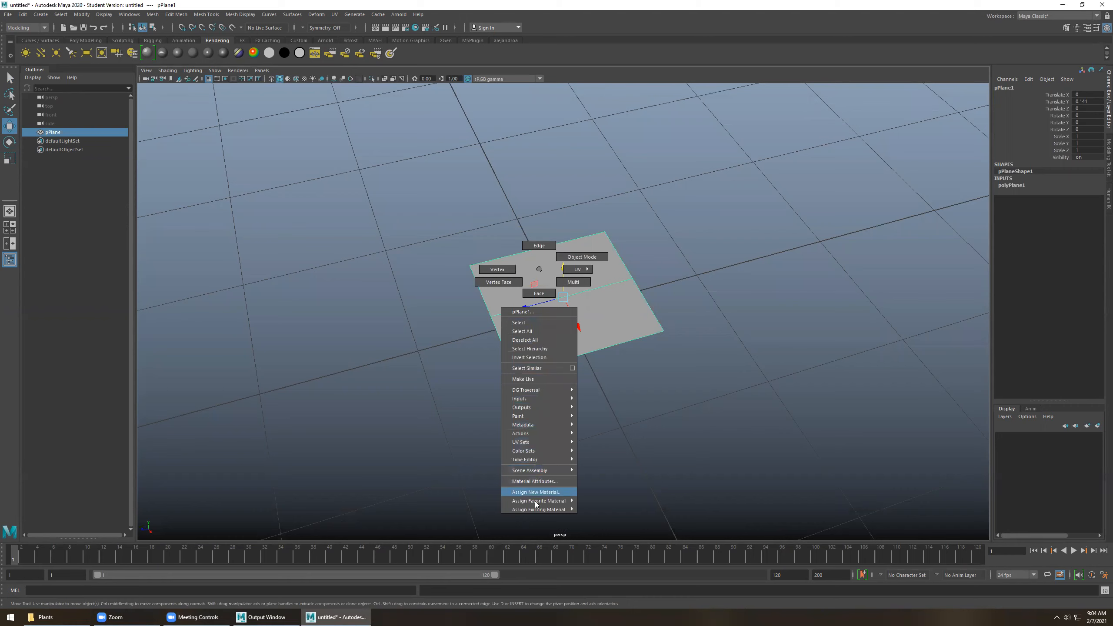
mouse_move(537, 510)
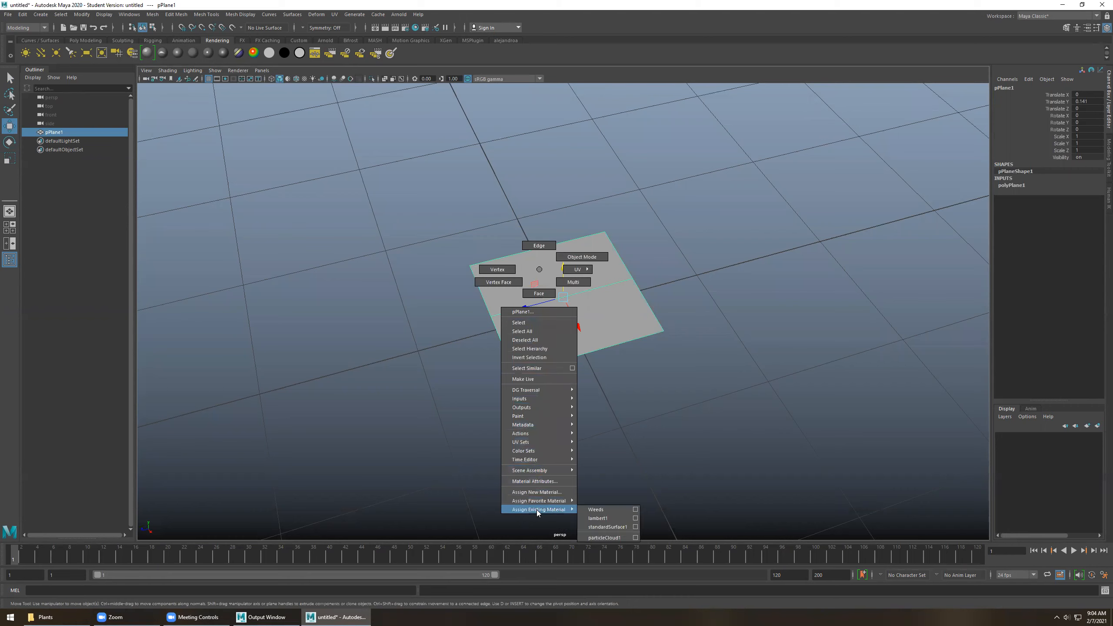
left_click(589, 510)
left_click(622, 368)
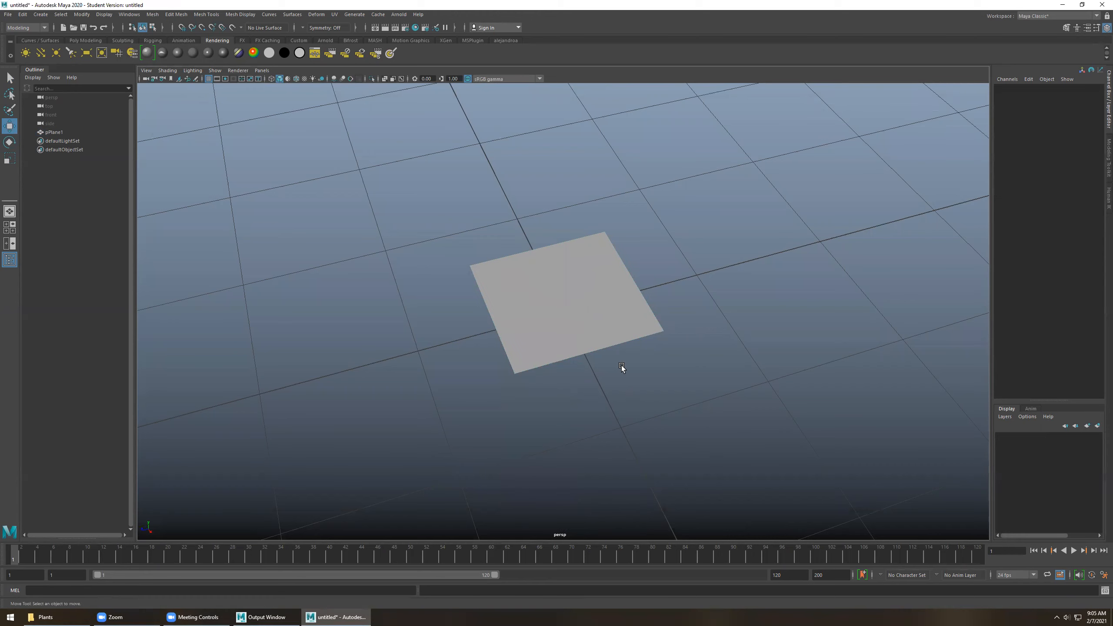
Turn on textured display in the perspective view and inspect the weeds texture on the plane.
left_click(600, 322)
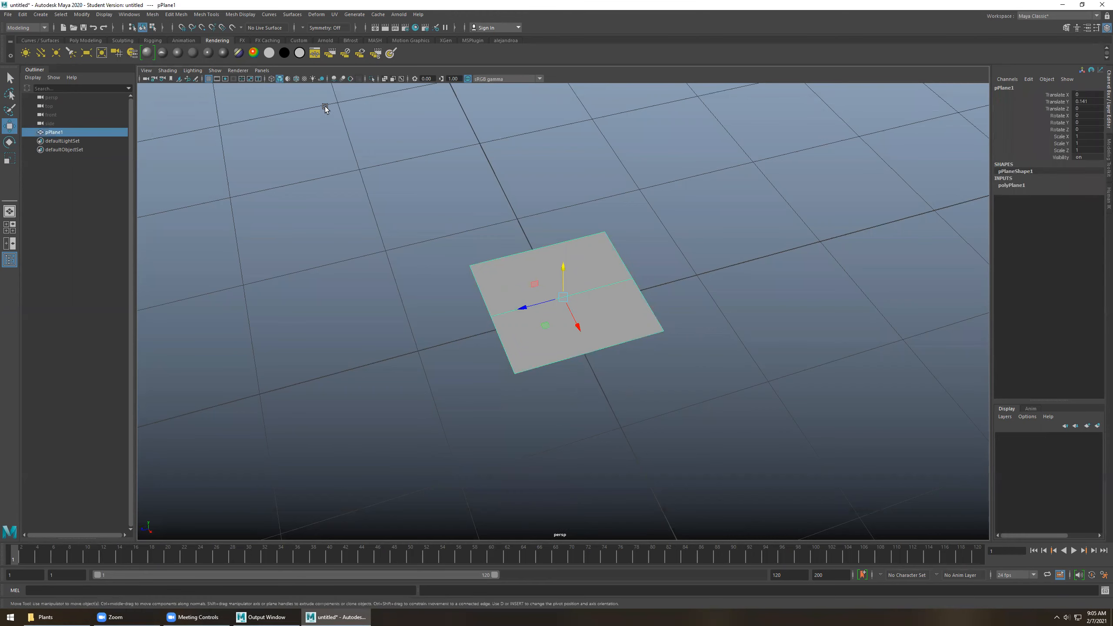
left_click(674, 214)
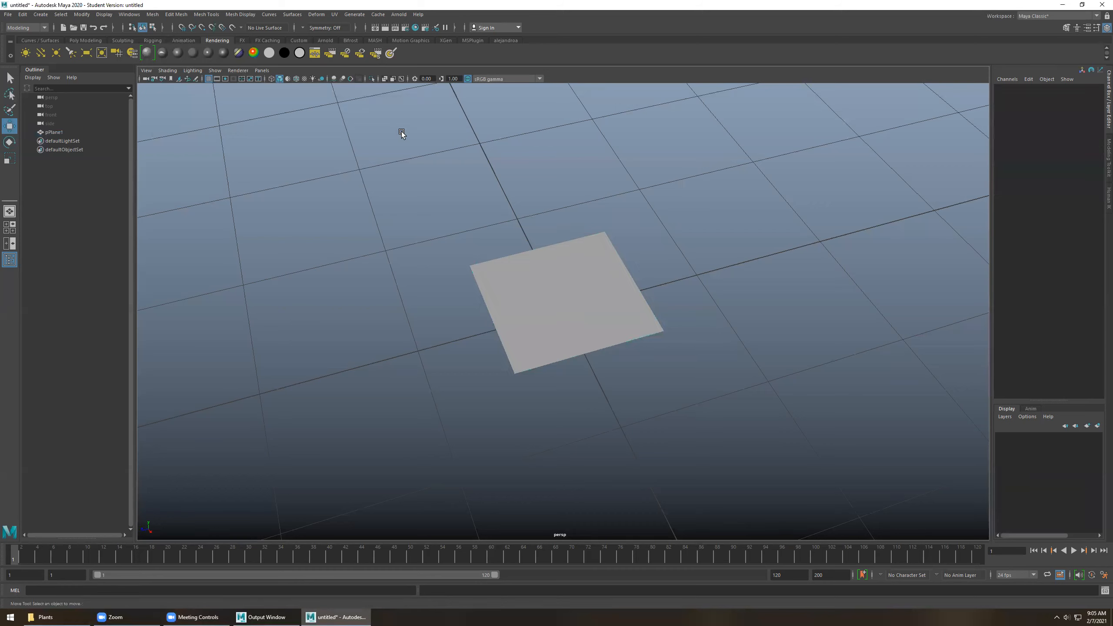
left_click(305, 80)
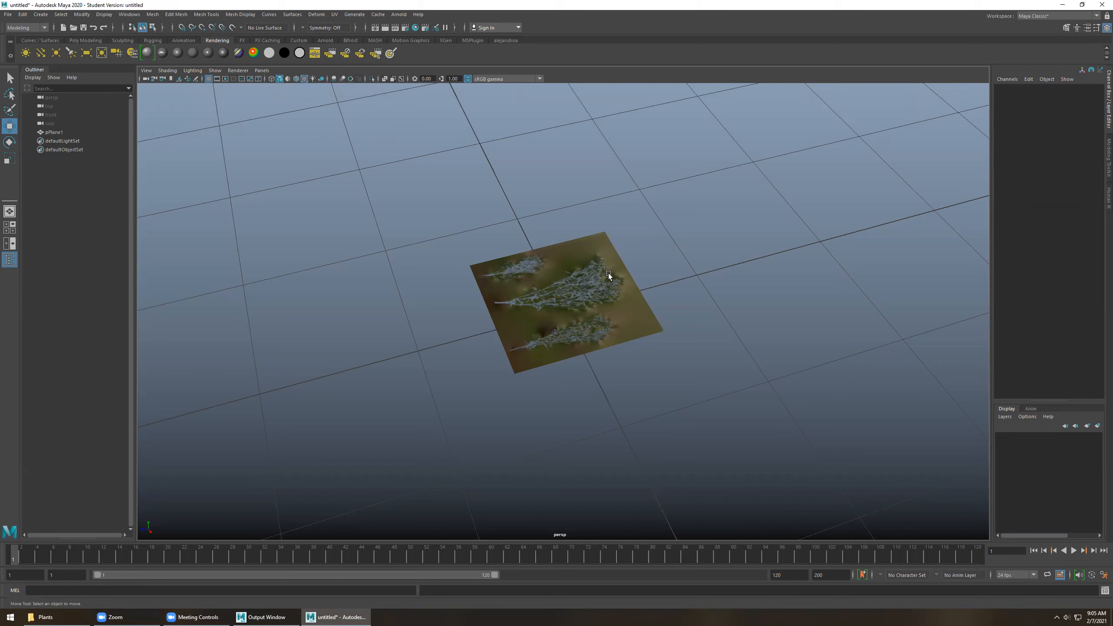
left_click_drag(579, 318, 699, 327, "alt")
left_click_drag(536, 362, 604, 432, "alt")
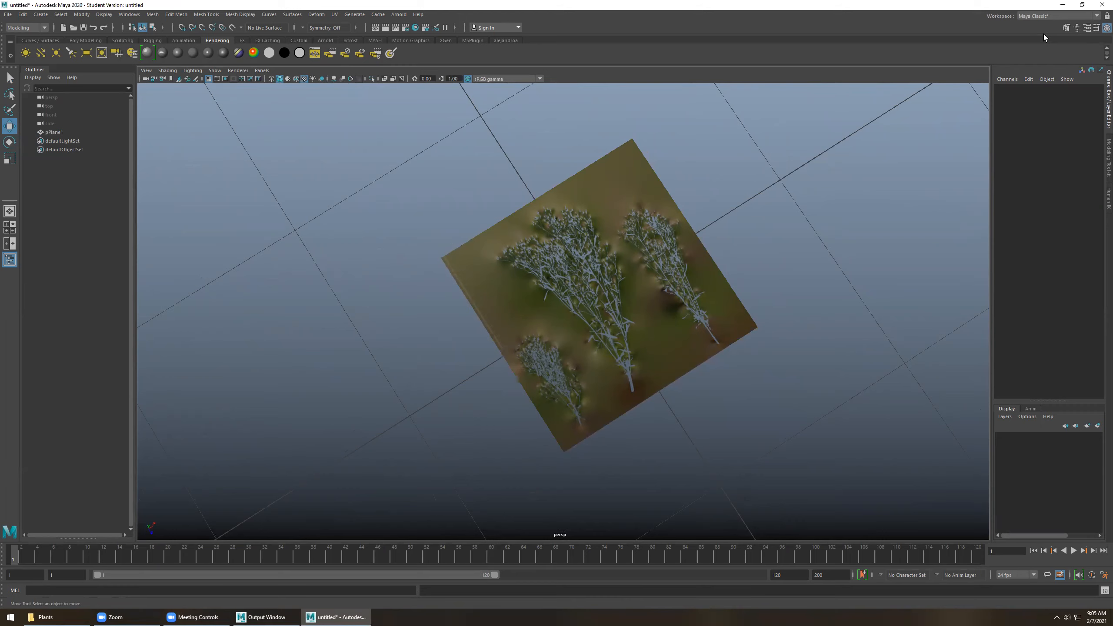
Show the plane's attributes in the Attribute Editor, rename the Weeds material to Weeds_MAT and close the Hypershade.
left_click(1089, 28)
left_click(977, 71)
left_click(981, 70)
left_click(531, 218)
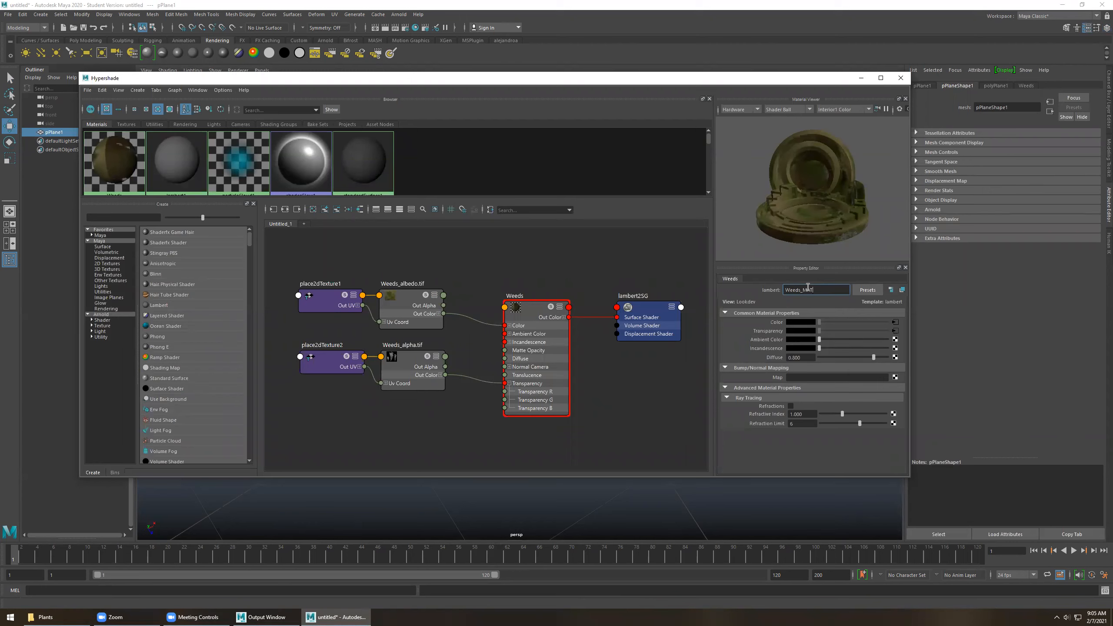
key("Return")
left_click(901, 78)
Open the Weeds_alpha file texture behind Weeds_MAT's Transparency and set its color space to Raw.
left_click(1030, 87)
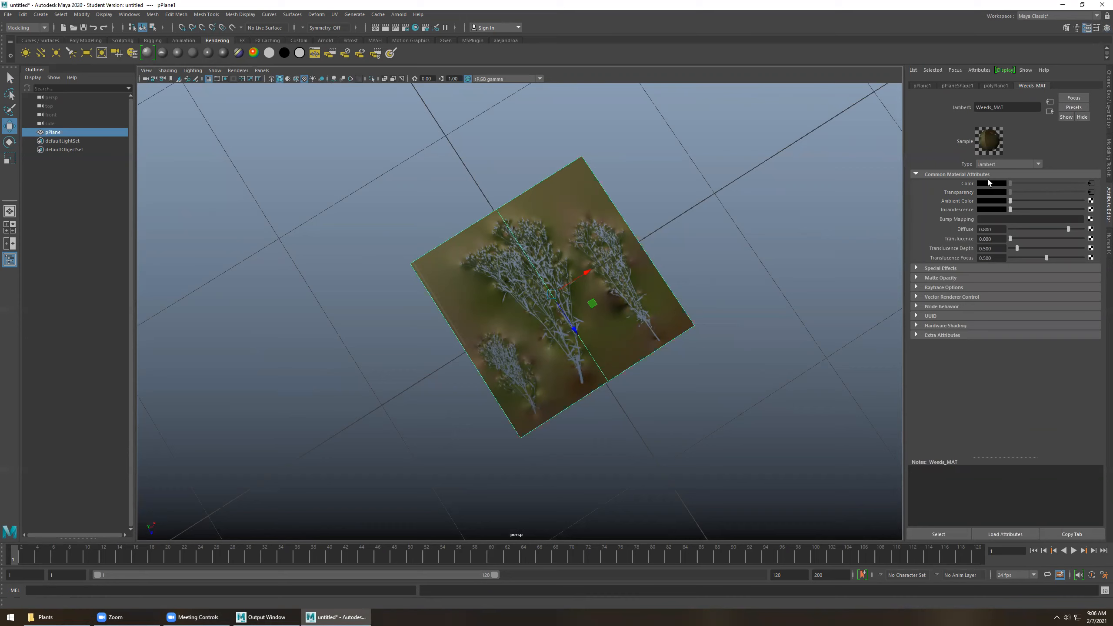
left_click(1091, 191)
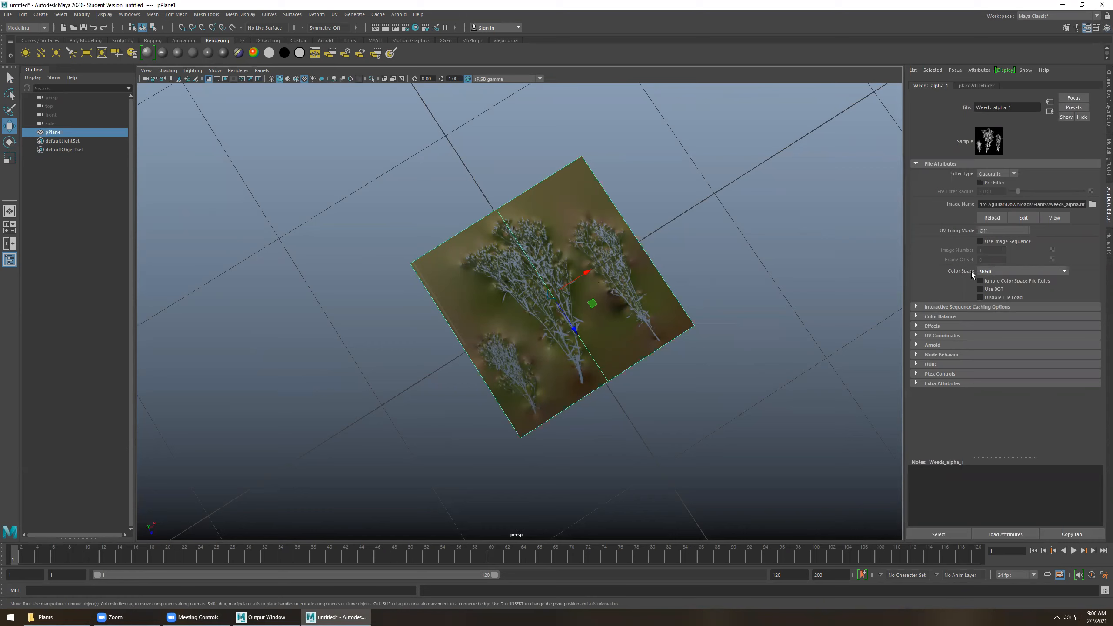
left_click(985, 272)
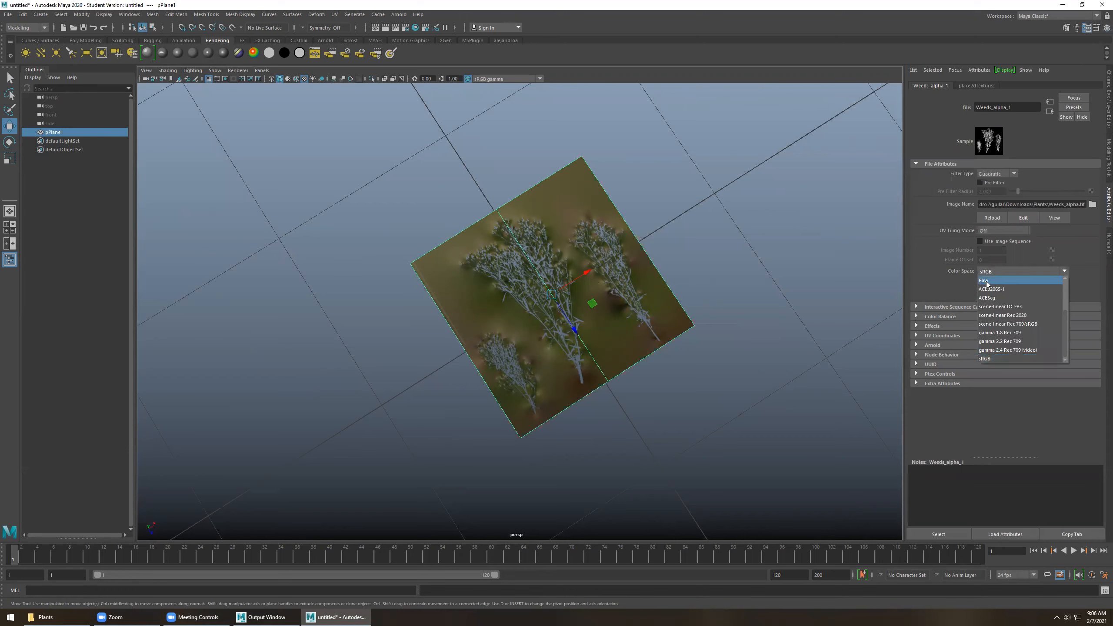
left_click(986, 281)
left_click(985, 271)
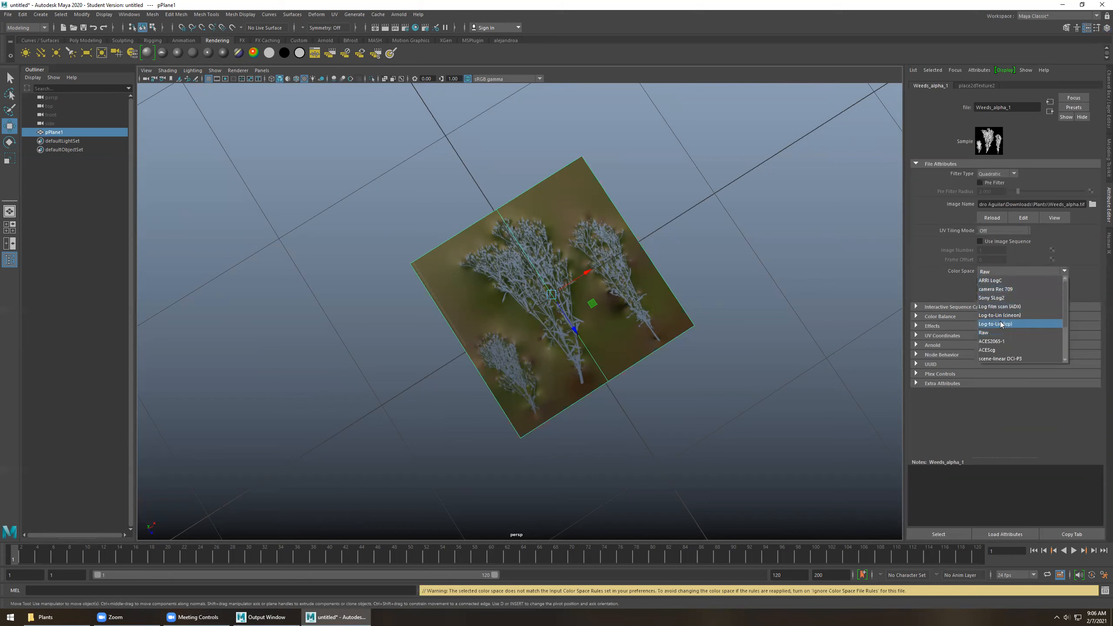
scroll(1001, 335, "down", 2)
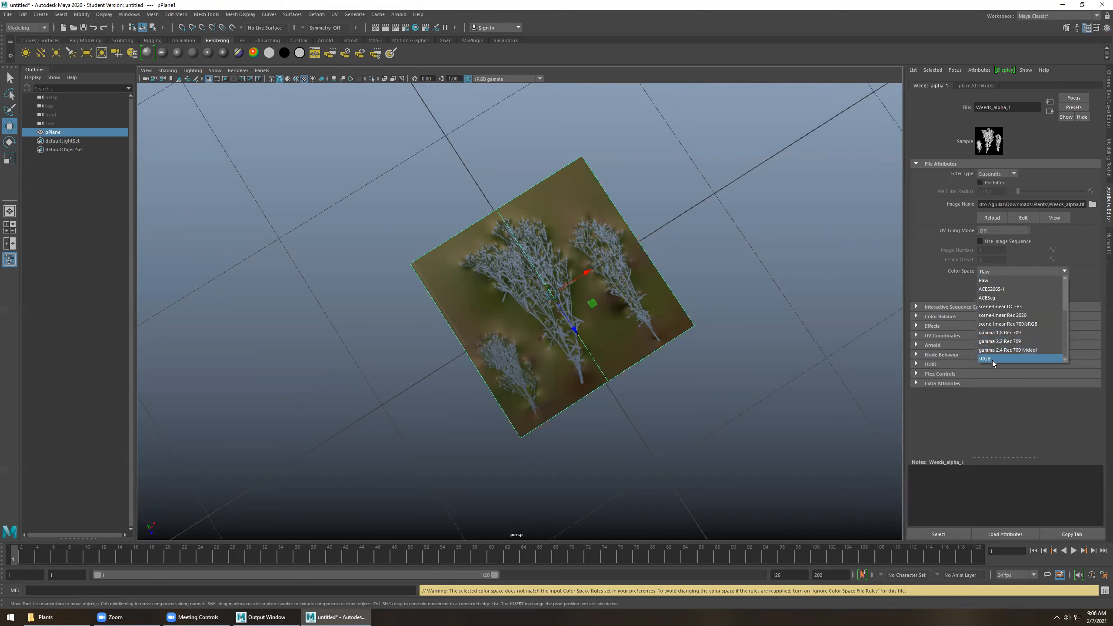
left_click(915, 275)
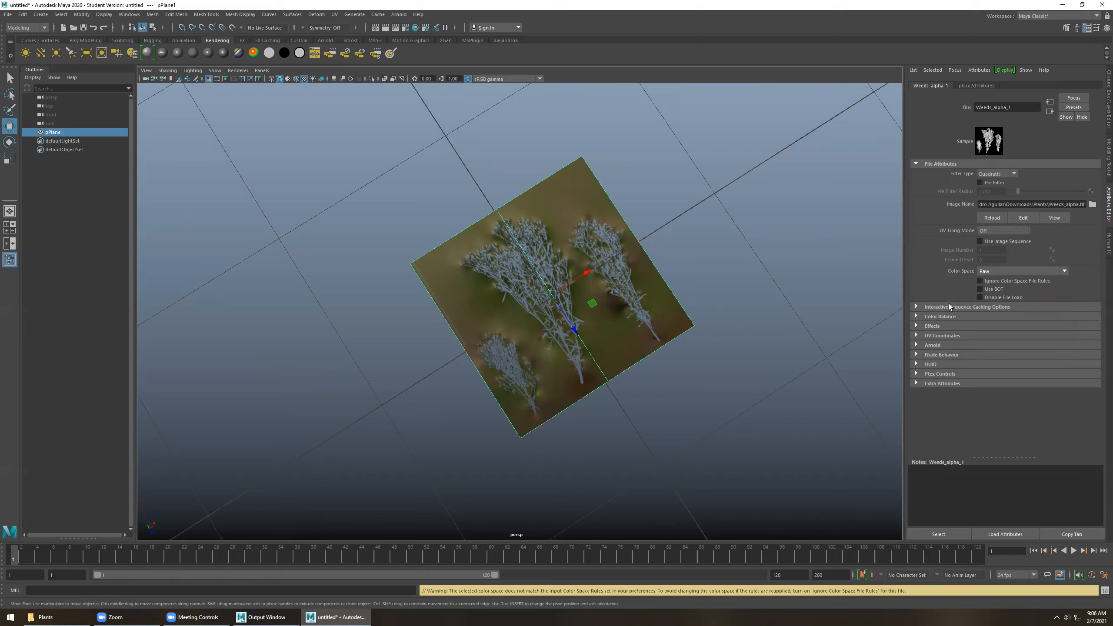
Invert the alpha texture through its Effects settings and deselect the plane.
left_click(916, 326)
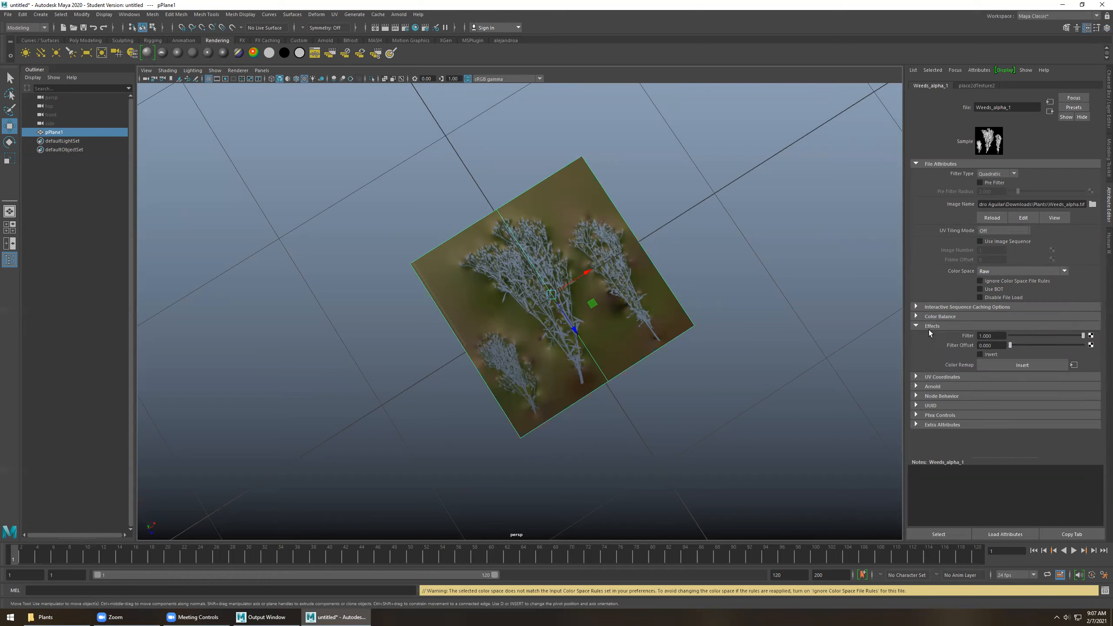
left_click(980, 355)
left_click(821, 350)
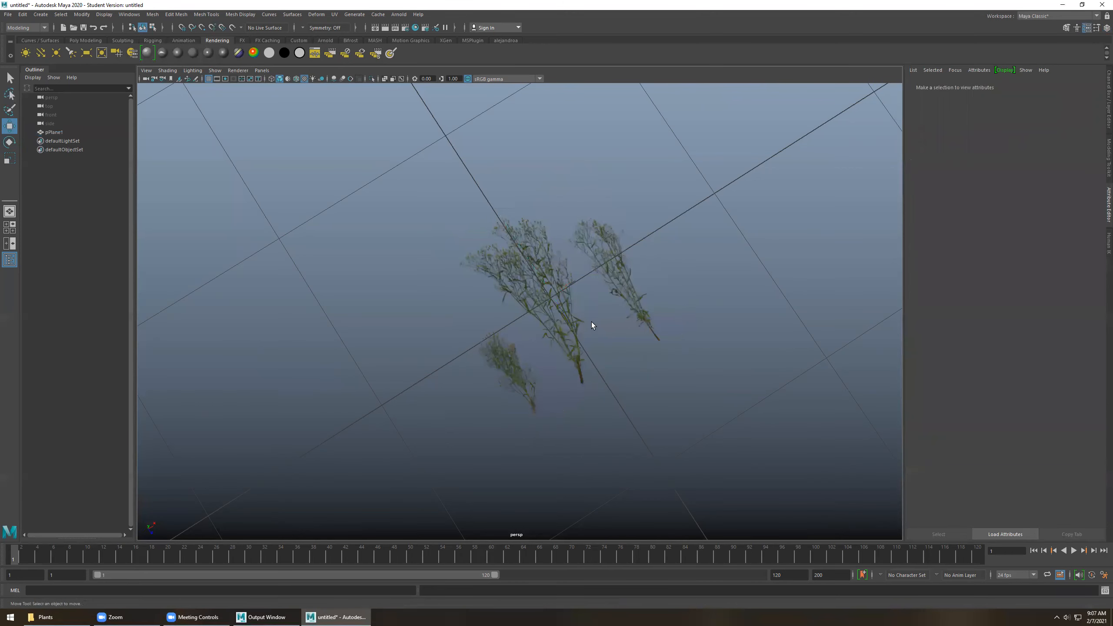
Rotate the weeds plane upright and raise it so its lower edge rests on the grid.
left_click_drag(530, 335, 557, 348, "alt")
left_click(553, 309)
key("e")
left_click(635, 333)
left_click(554, 340)
key("w")
left_click_drag(555, 298, 557, 224)
left_click(755, 260)
mouse_move(622, 309)
left_mouse_down("alt")
mouse_move(645, 296)
mouse_move(605, 302)
left_mouse_up("alt")
left_click(603, 302)
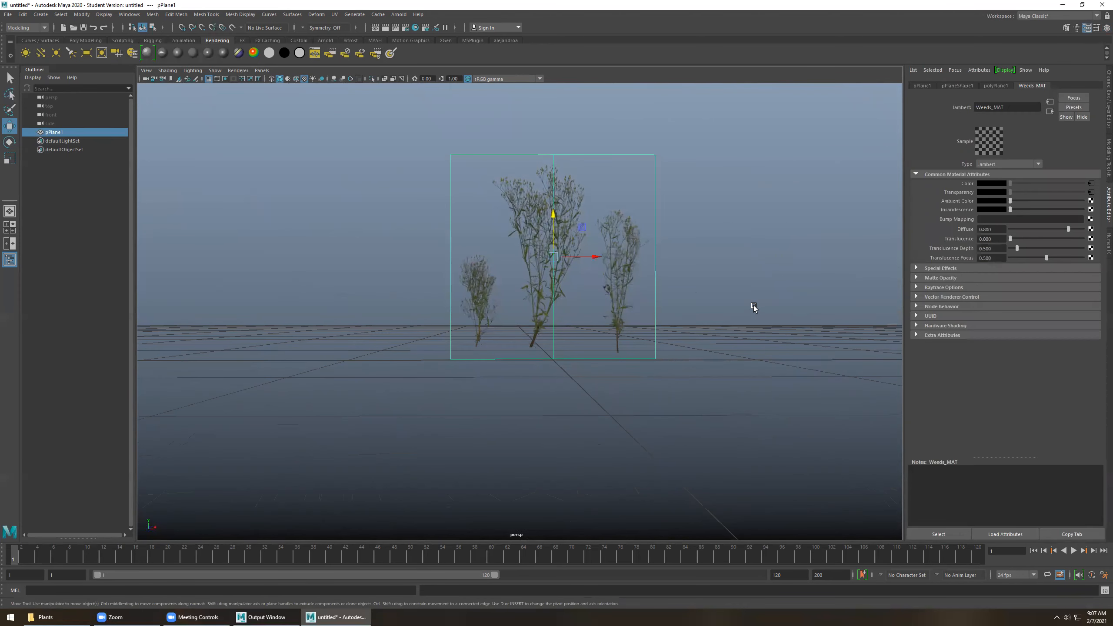
left_click(753, 306)
Switch to the UV Editing workspace with the weeds plane selected.
left_click_drag(605, 293, 611, 305, "alt")
left_click(613, 306)
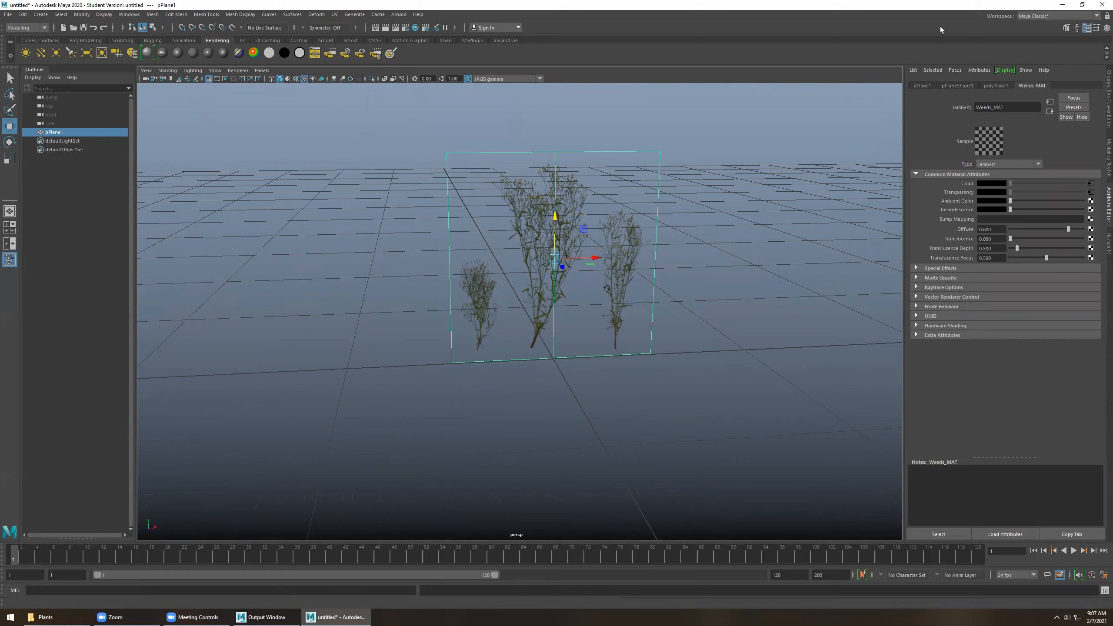
left_click(1041, 17)
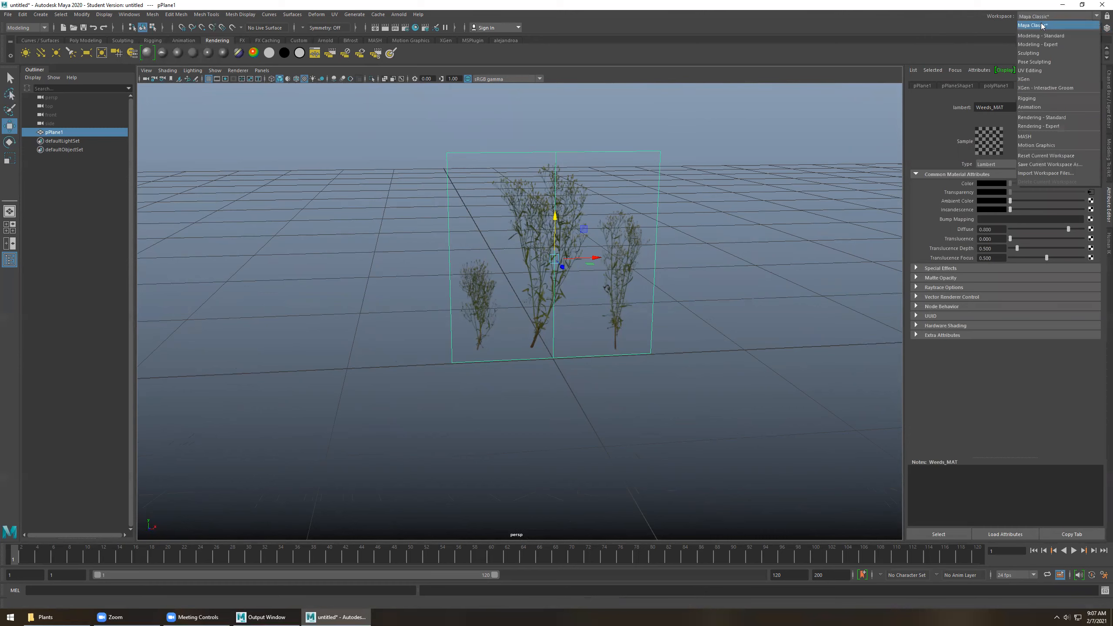
left_click(1039, 72)
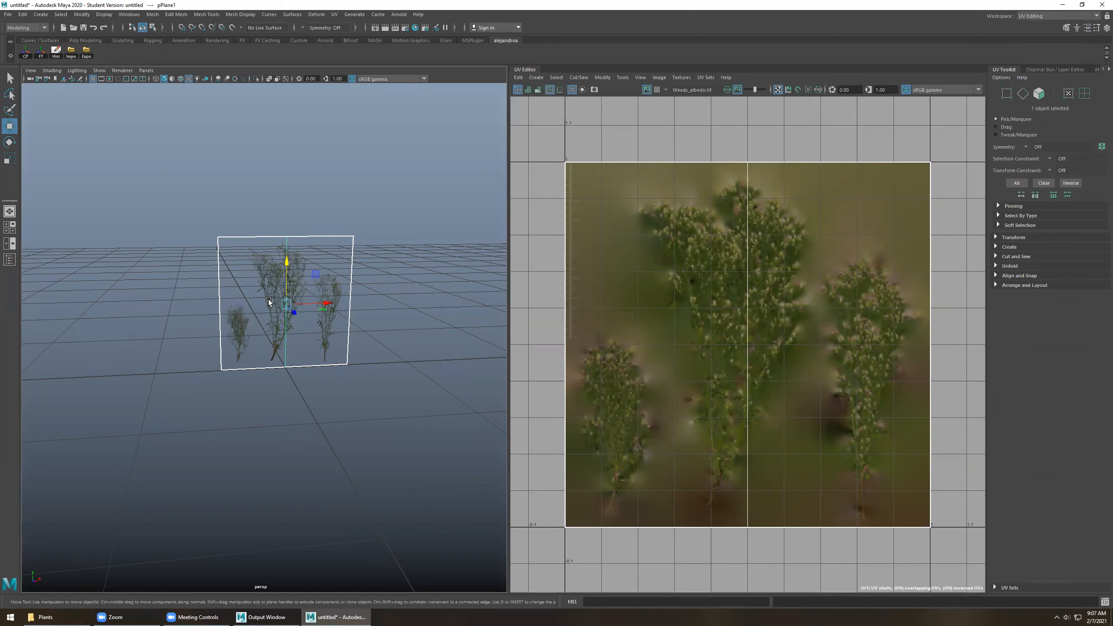
left_click(385, 217)
left_click(308, 292)
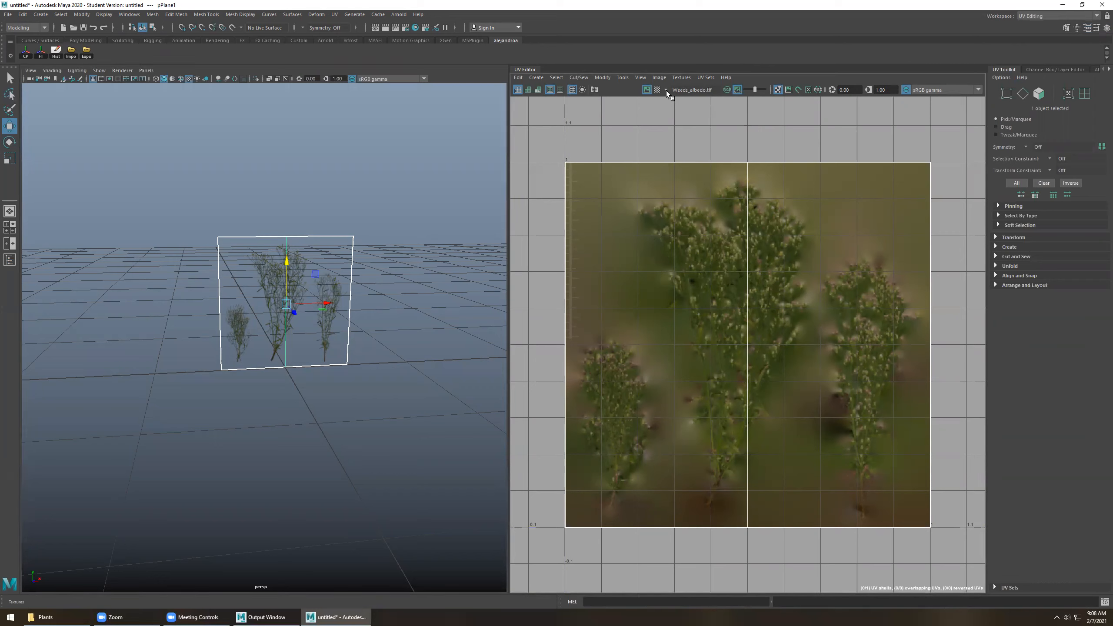
Display Weeds_alpha.tif instead of the albedo as the UV Editor's background image.
left_click_drag(672, 90, 722, 93)
left_click(674, 93)
left_click(683, 105)
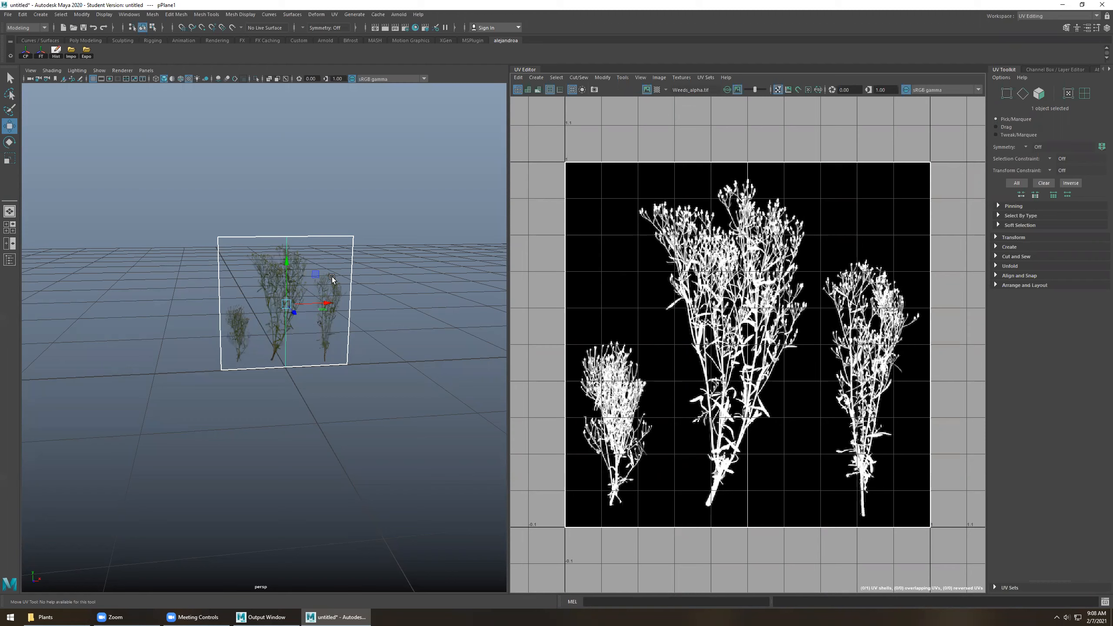
Select the plane's upper vertices in the UV Editor and shift the layout down closer to the tallest plant's tip.
right_click_drag(650, 274, 622, 279)
left_click_drag(537, 129, 958, 175)
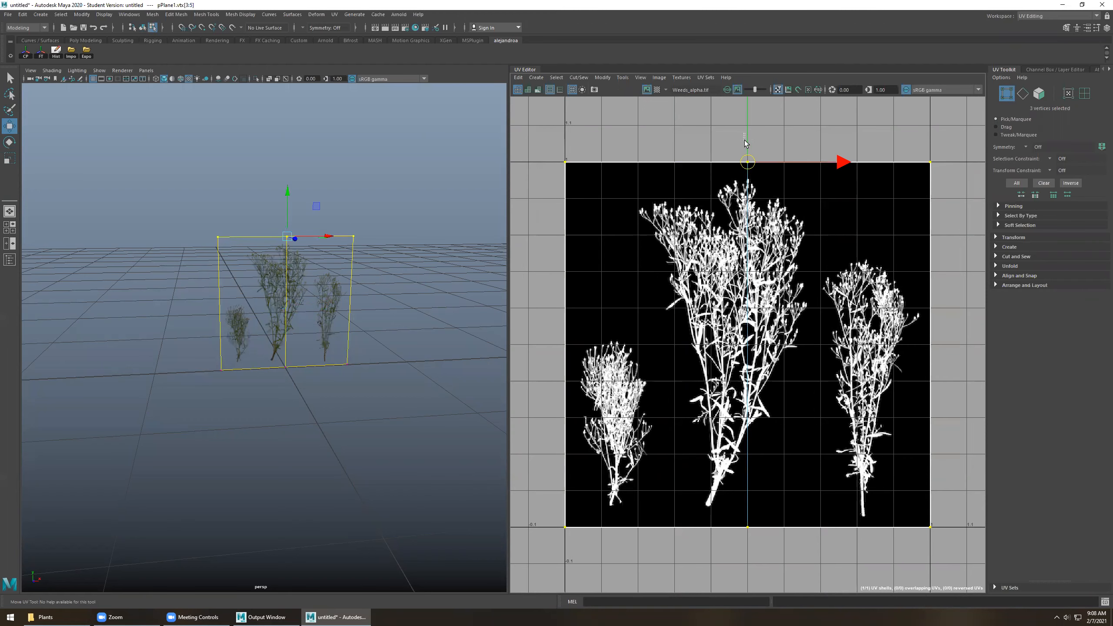
left_click_drag(745, 140, 750, 149)
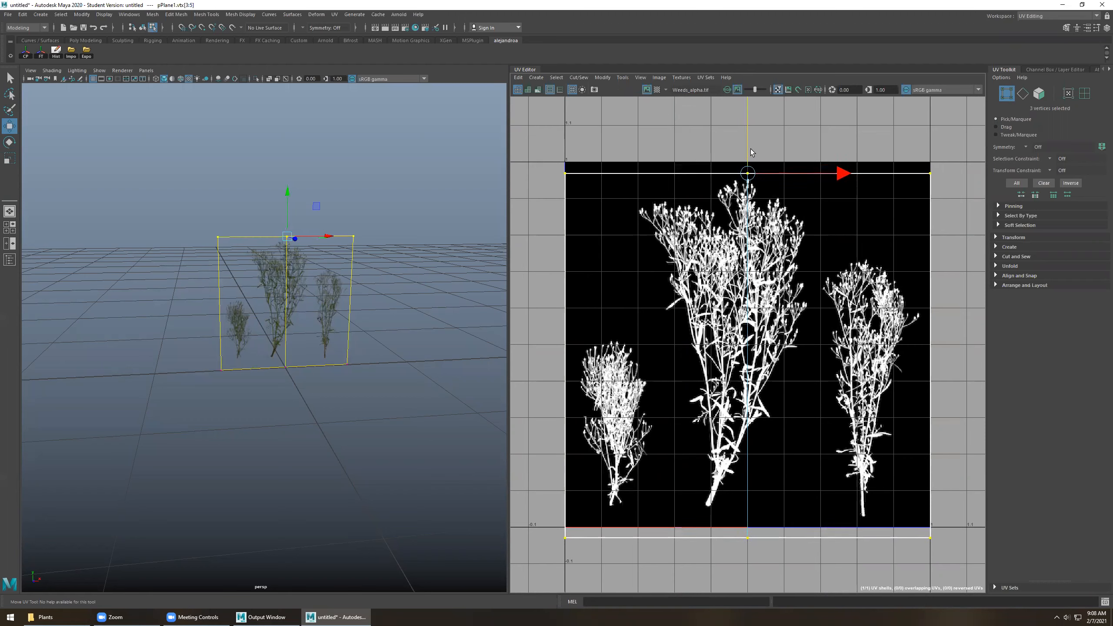
left_click_drag(935, 194, 958, 583)
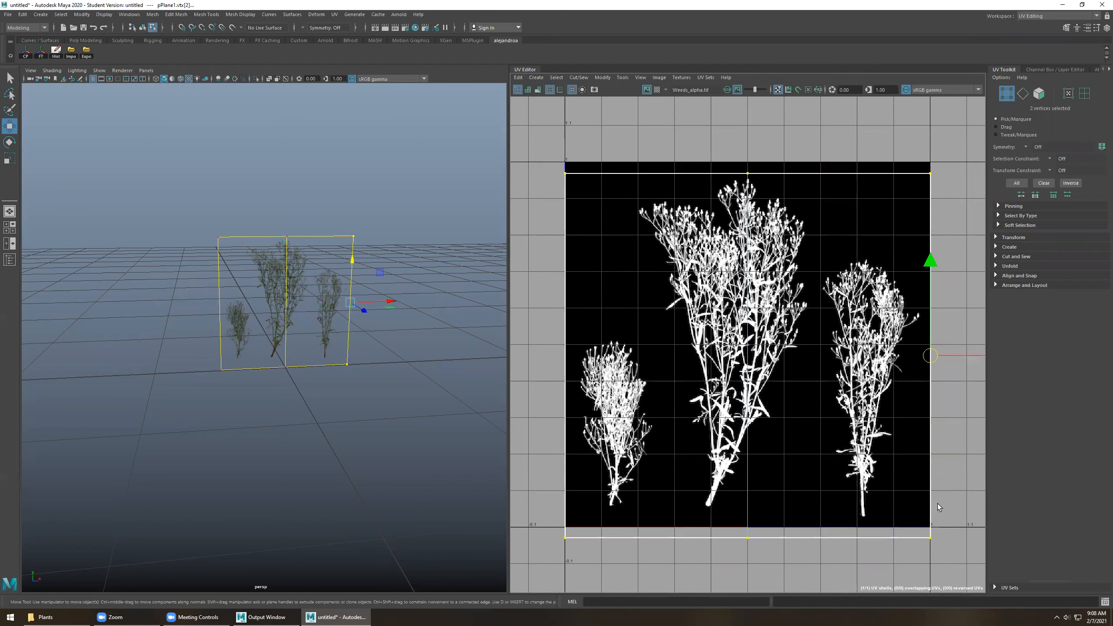
key("ctrl+z")
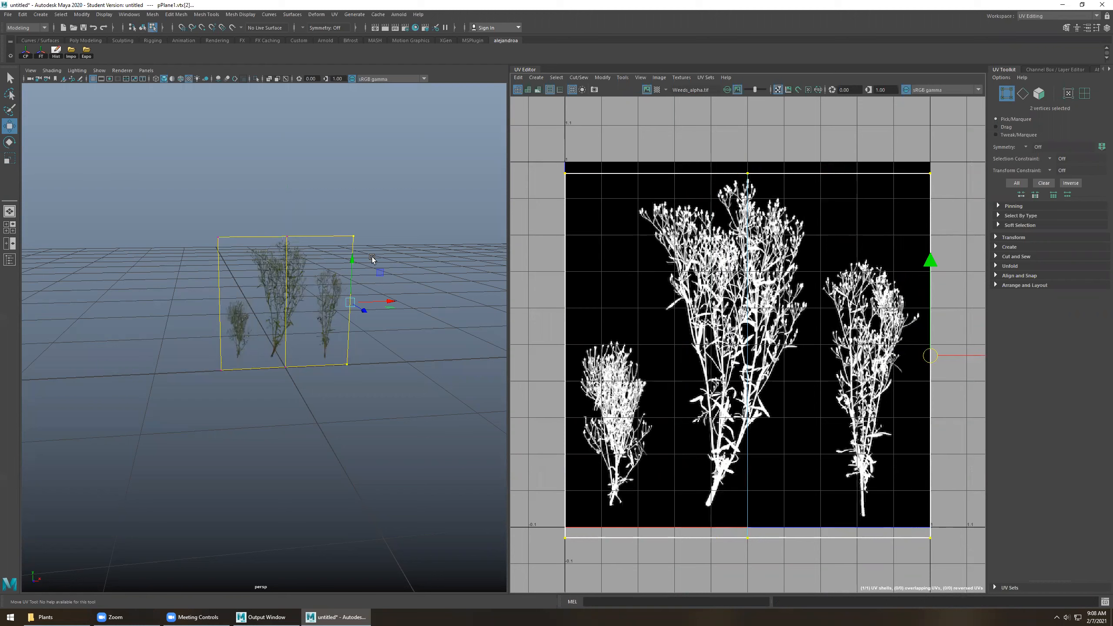
Switch to UV selection and move the left and right edge UVs inward to frame only the center plant.
right_click(820, 266)
right_click_drag(820, 269, 849, 269)
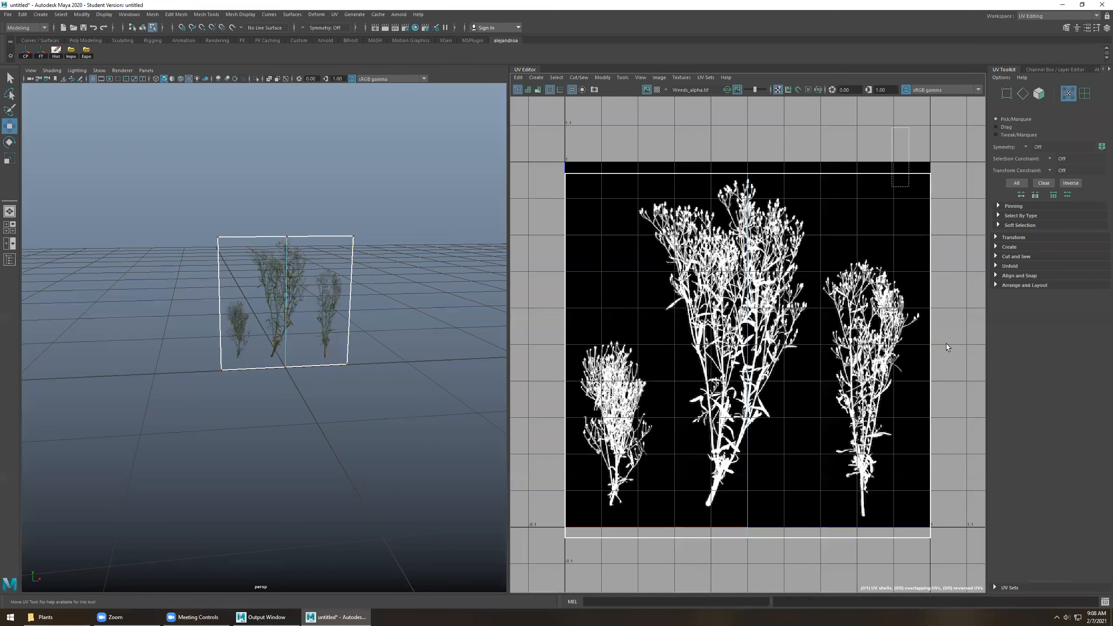
left_click_drag(958, 358, 849, 373)
left_click_drag(534, 554, 596, 145)
left_click_drag(652, 359, 717, 362)
Move the lower-left UV inward and raise the bottom row of UVs to the base of the center plant's stem.
left_click(632, 537)
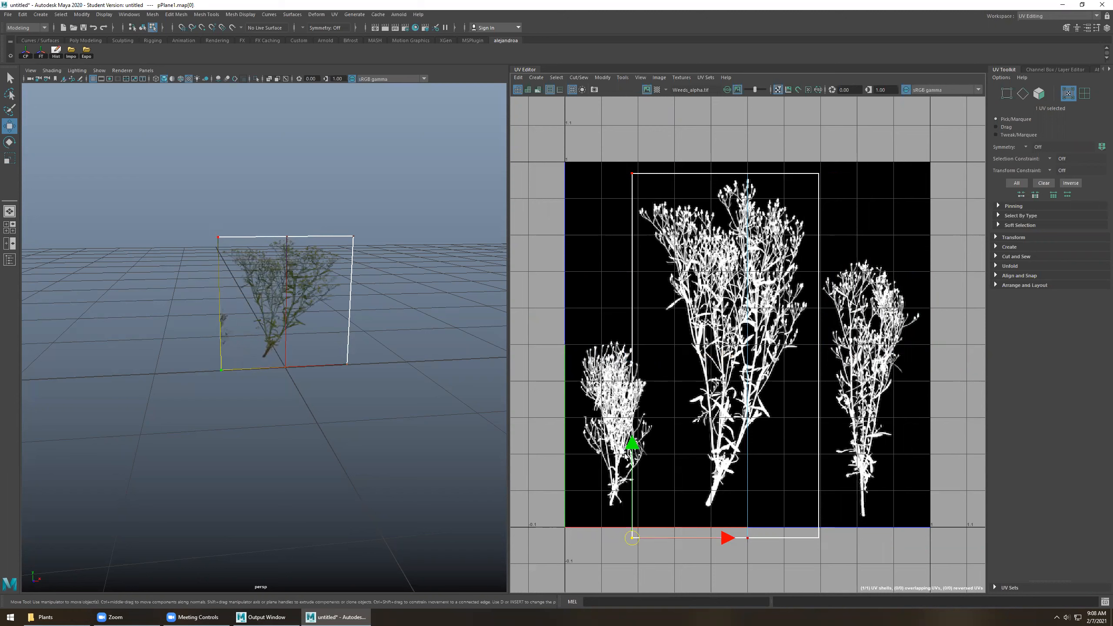
left_click_drag(732, 539, 772, 546)
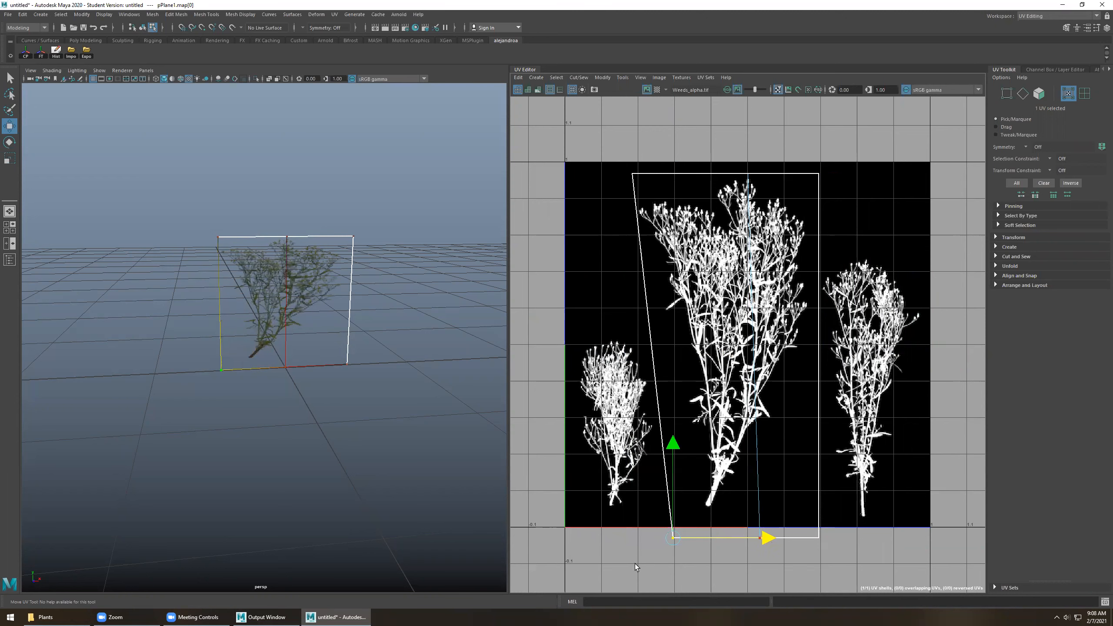
left_click_drag(636, 567, 850, 522)
left_click_drag(755, 447, 760, 416)
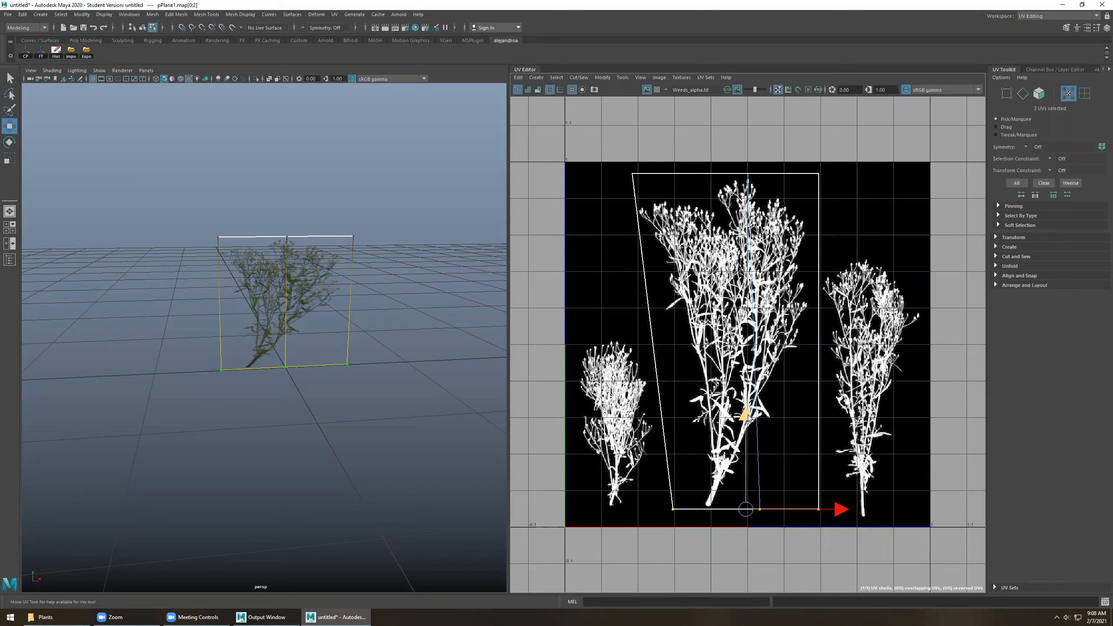
left_click_drag(750, 419, 755, 404)
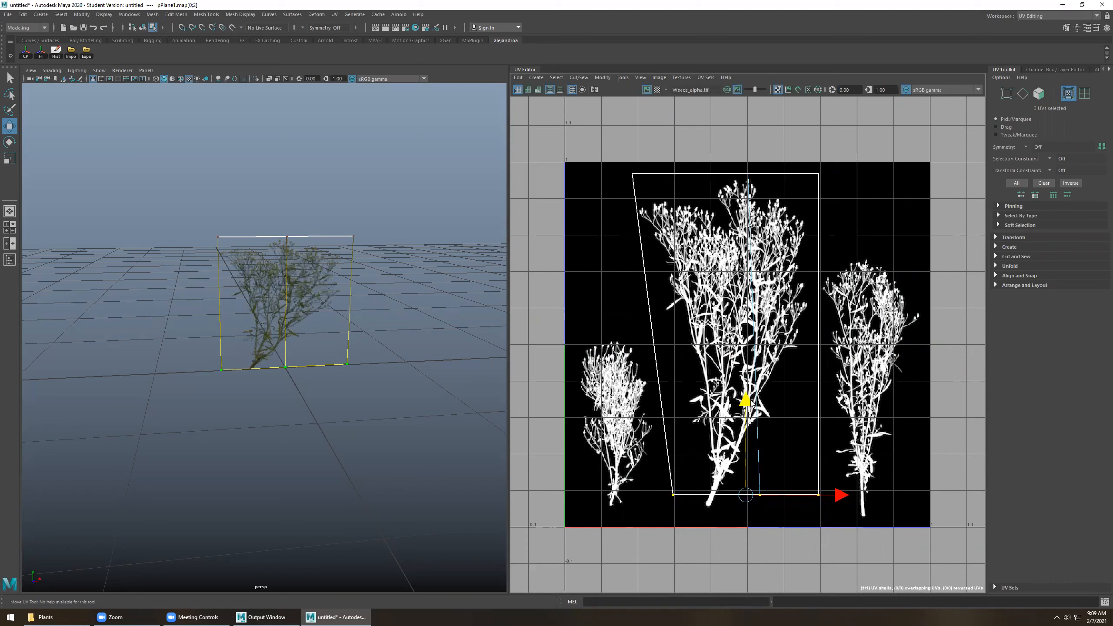
mouse_move(749, 408)
left_mouse_down()
mouse_move(747, 423)
mouse_move(752, 411)
left_mouse_up()
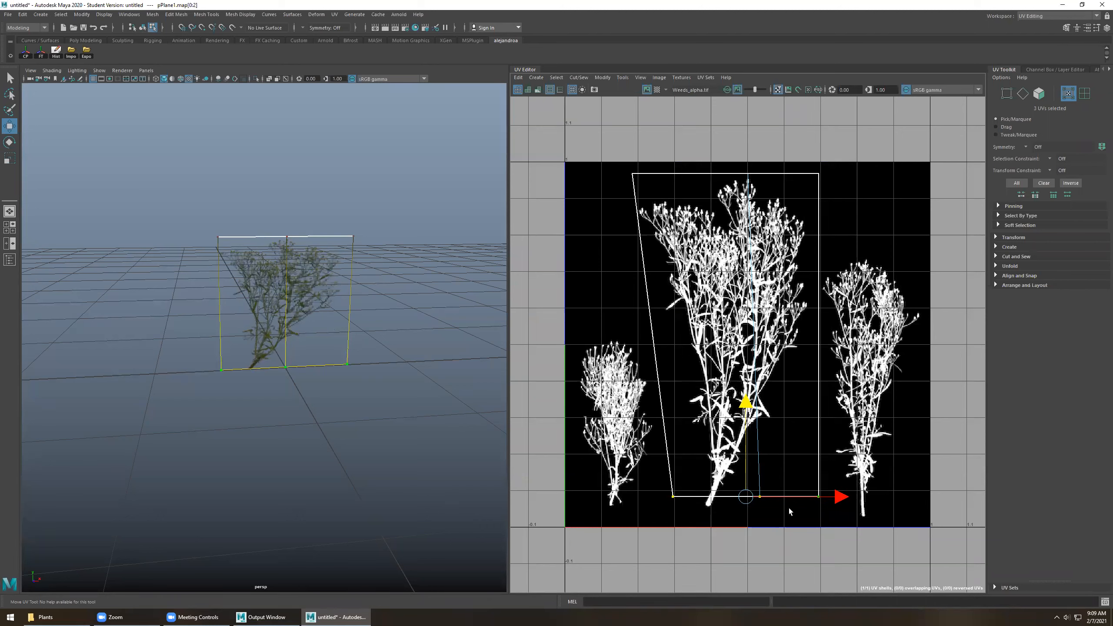
Move the two right-edge UVs slightly inward, closer to the center plant.
left_click_drag(795, 157, 923, 515)
left_click_drag(907, 335, 901, 336)
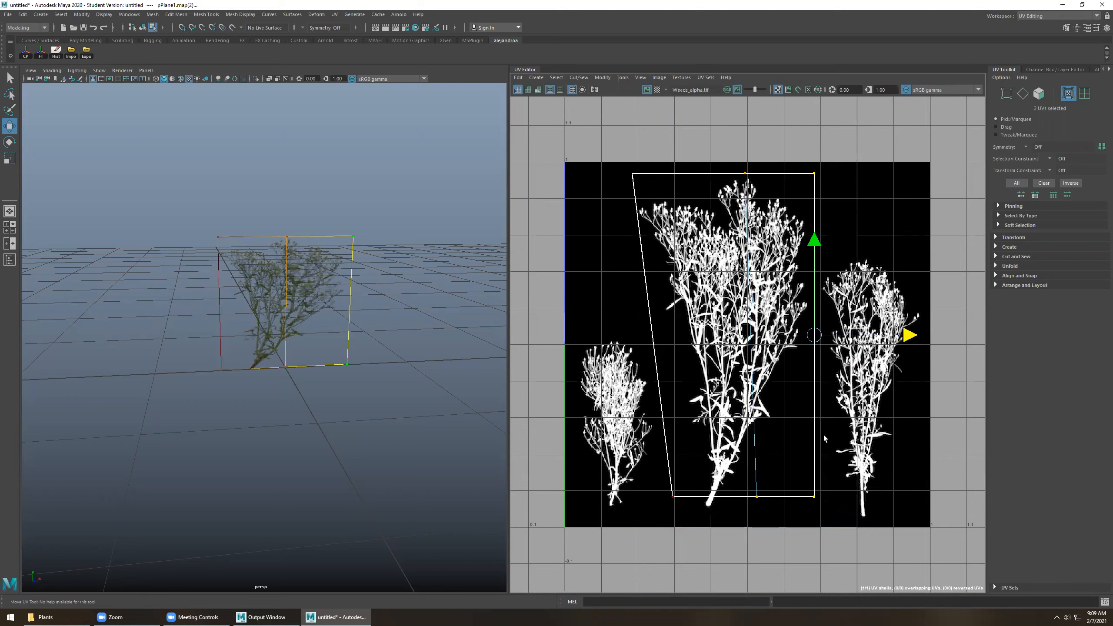
left_click_drag(662, 515, 828, 473)
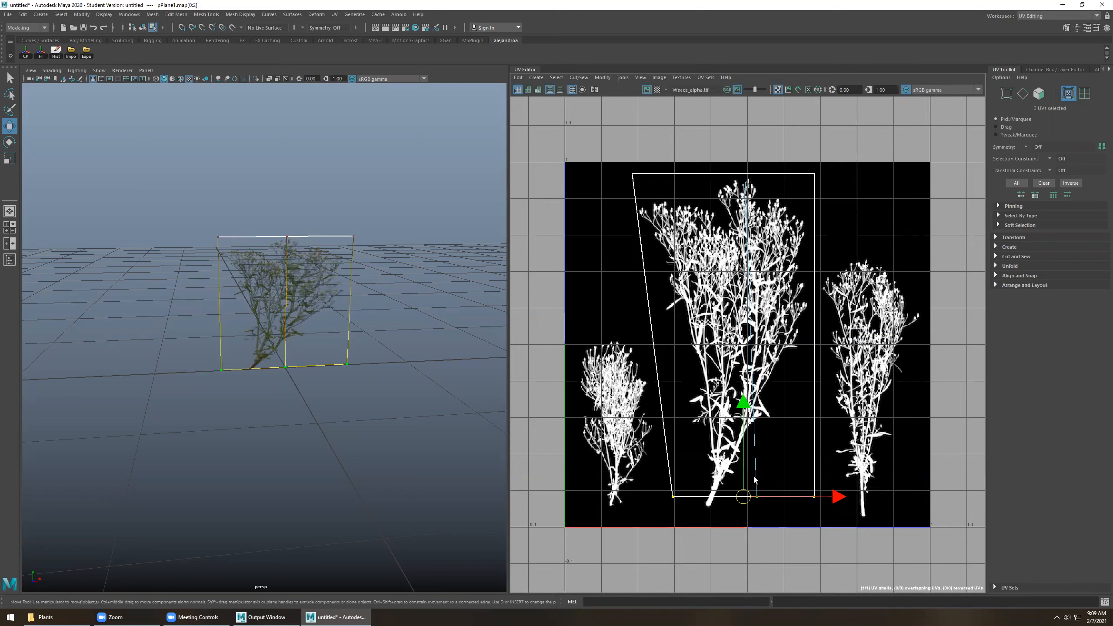
left_click_drag(837, 496, 986, 43)
key("ctrl+z")
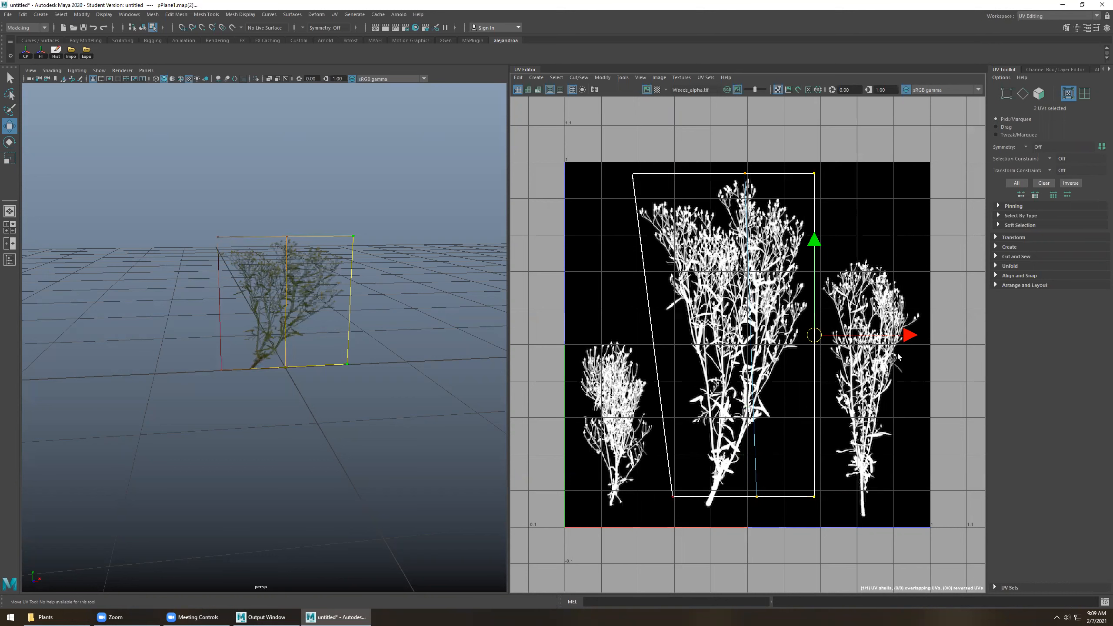
left_click_drag(906, 336, 903, 337)
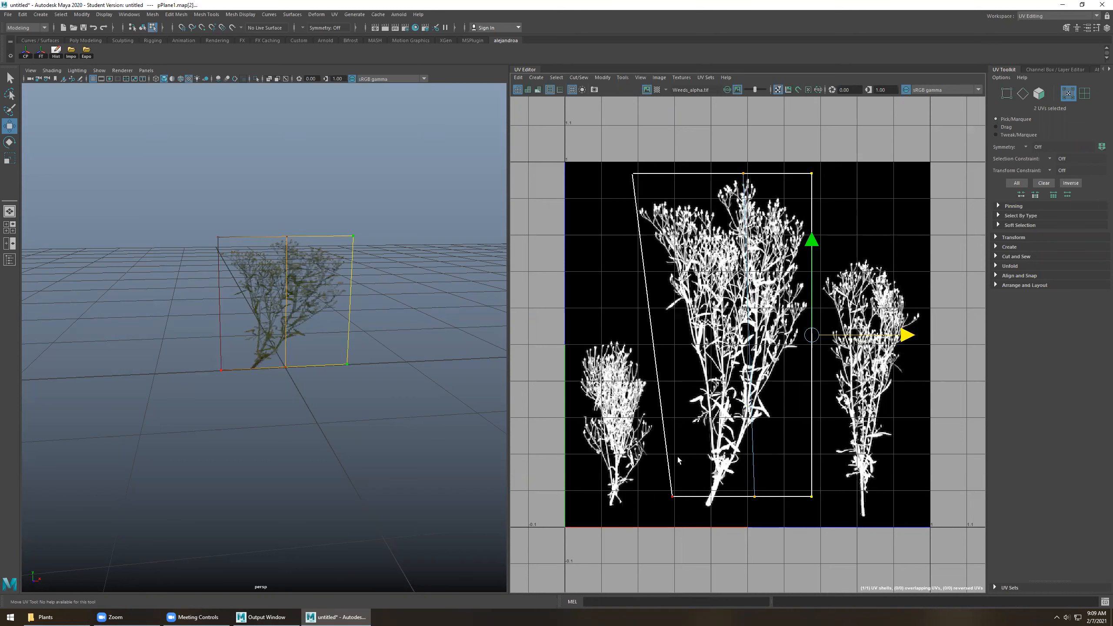
Align the middle pair of UVs into a vertical line through the center plant, return to object mode and reselect the plane.
left_click_drag(734, 515, 785, 113)
left_click_drag(838, 335, 652, 334)
key("ctrl+z")
key("r")
key("w")
key("F8")
left_click(385, 246)
left_click(329, 319)
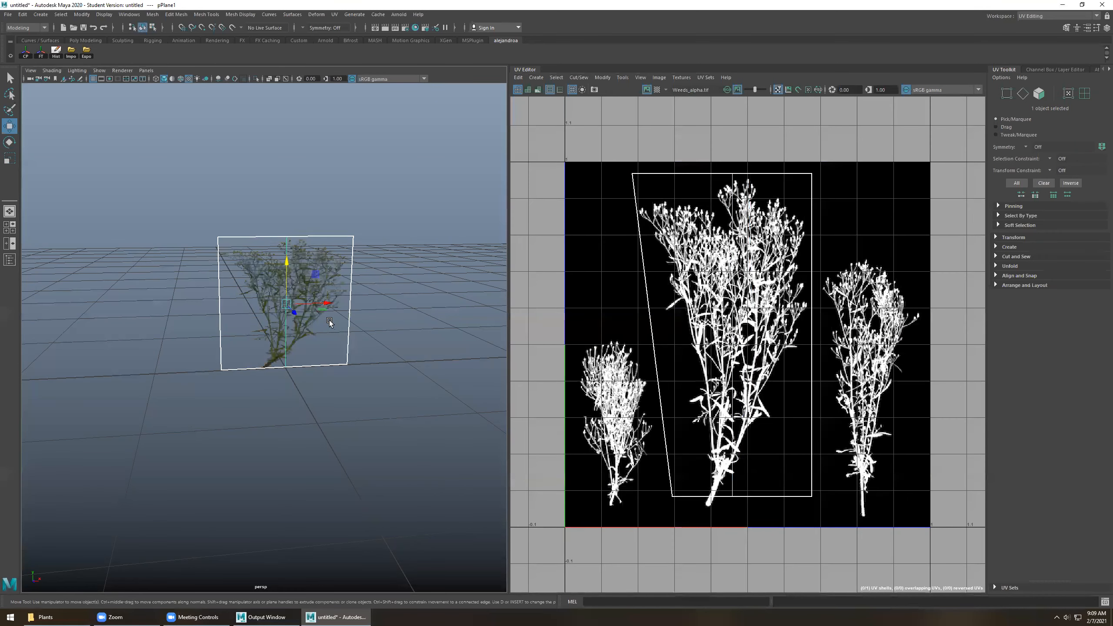
Scale the plane along X to about 0.58 of its width so the plant looks naturally proportioned.
scroll(333, 317, "up", 5)
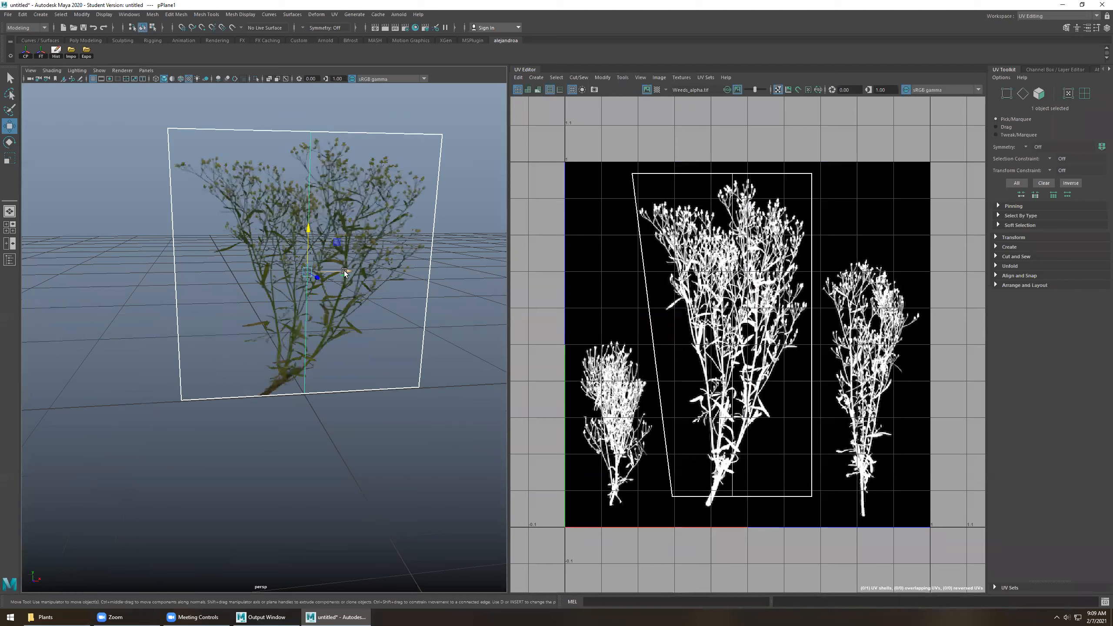
key("r")
left_click(303, 270)
left_click_drag(302, 270, 242, 273)
key("ctrl+z")
left_click_drag(345, 270, 324, 267)
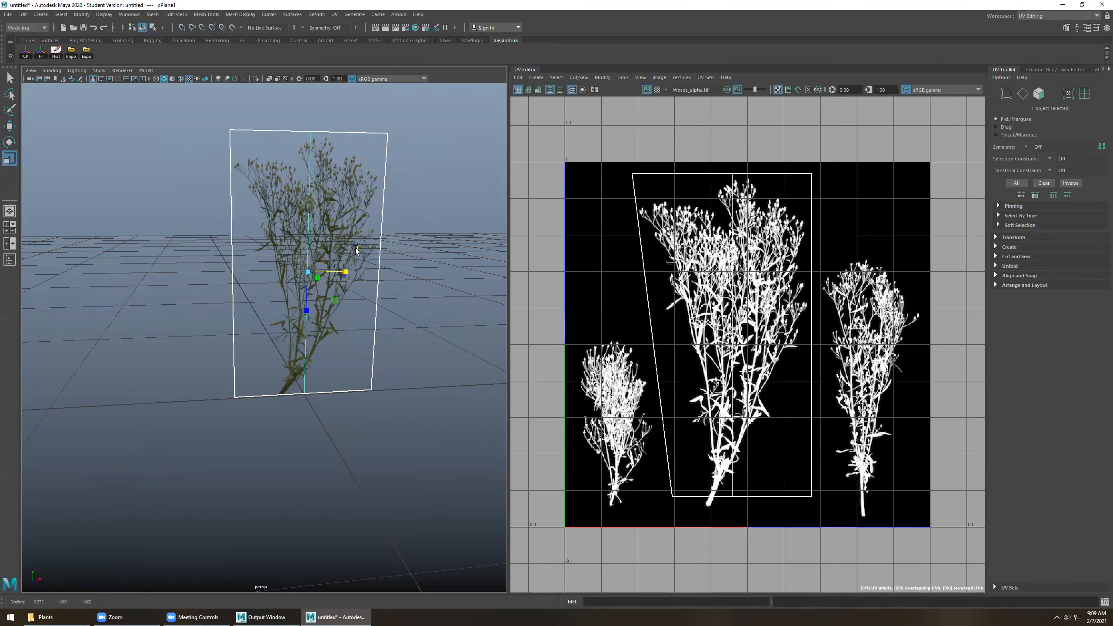
mouse_move(365, 242)
left_mouse_down("alt")
mouse_move(341, 232)
mouse_move(356, 232)
left_mouse_up("alt")
left_click(417, 201)
right_click_drag(417, 201, 271, 241, "alt")
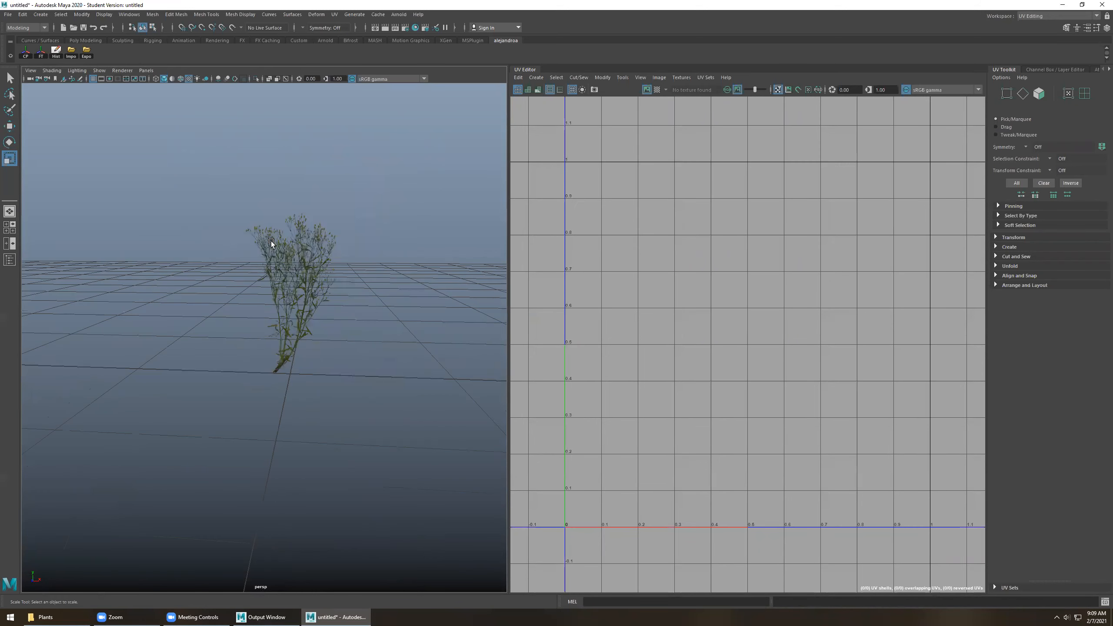
left_click_drag(271, 242, 291, 249, "alt")
Duplicate the weeds plane, offset the copy sideways along X and delete the copy.
left_click(290, 249)
key("w")
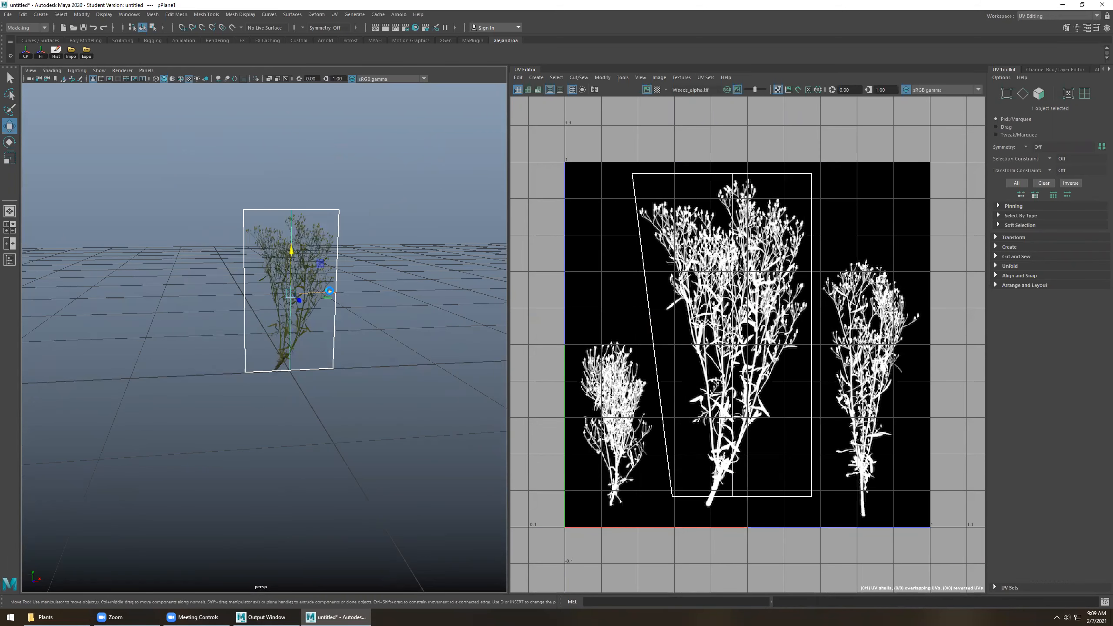
key("ctrl+d")
left_click_drag(329, 293, 251, 294)
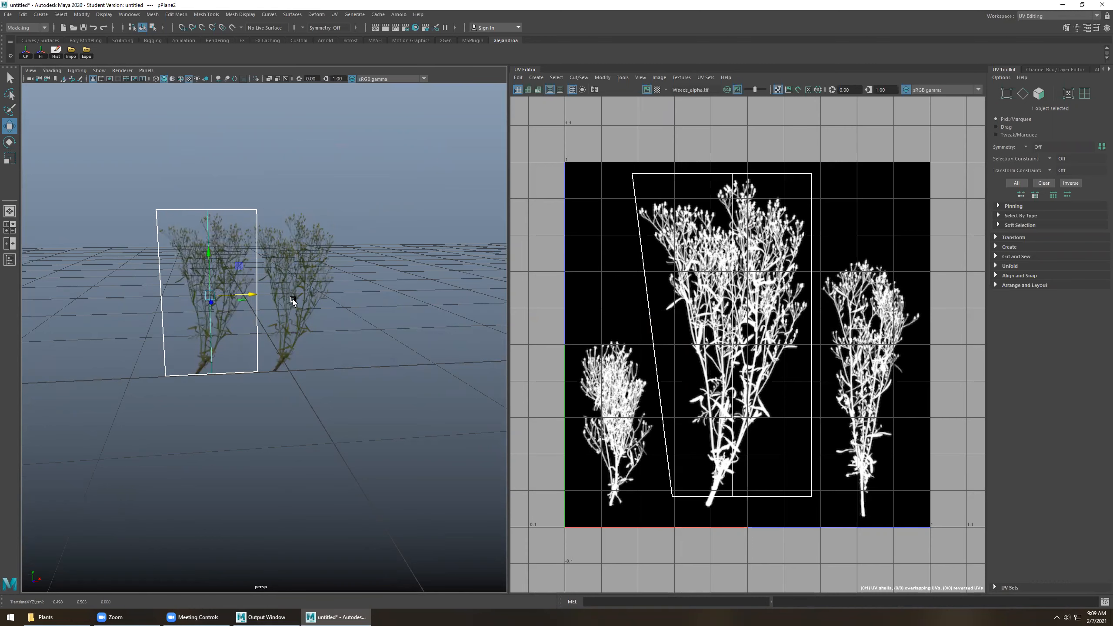
key("Delete")
Snap the original weeds plane's pivot to the middle of its bottom edge and scale the plane down slightly.
left_click(297, 285)
key("d")
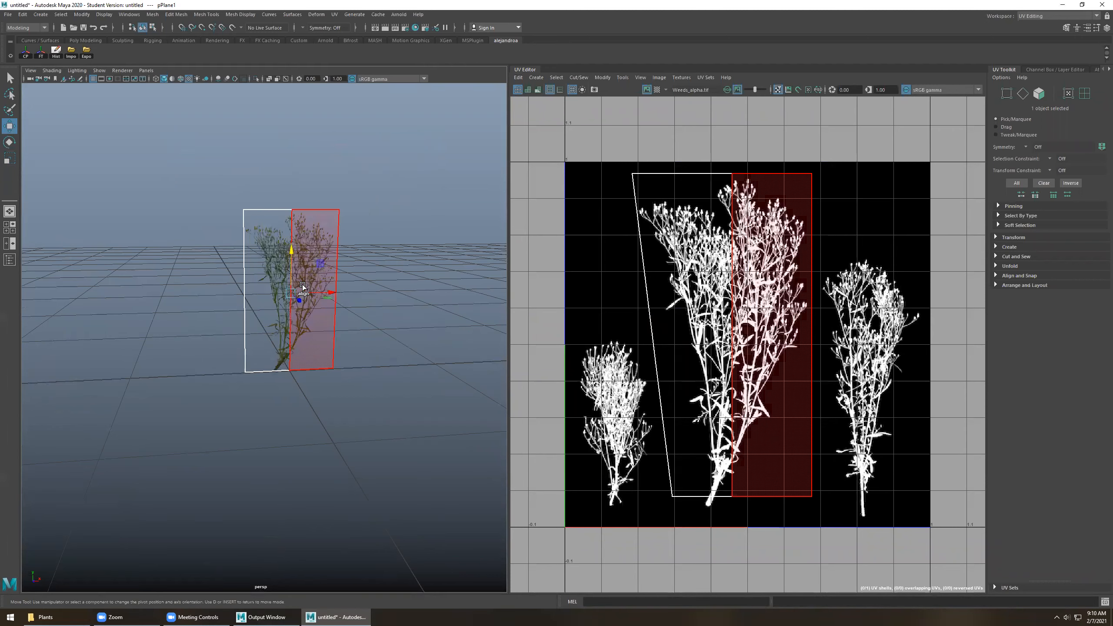
key("v")
left_click_drag(291, 254, 323, 371)
key("r")
left_click(386, 341)
left_click(272, 324)
key("w")
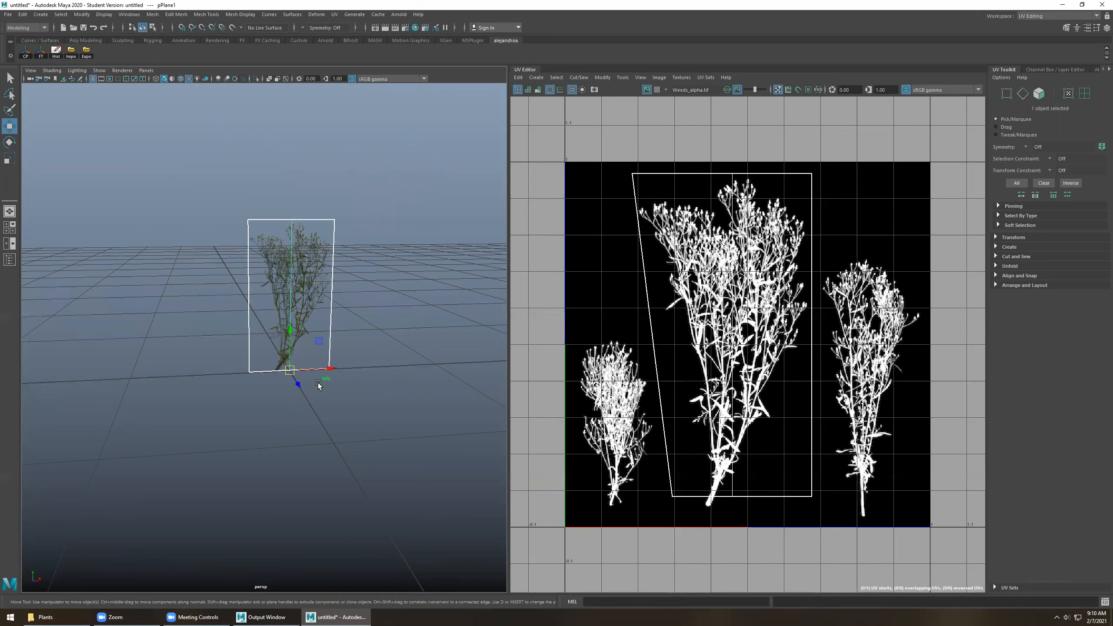
Duplicate the weeds plane twice along X, placing one copy on each side of the original.
left_click_drag(280, 363, 295, 369, "alt")
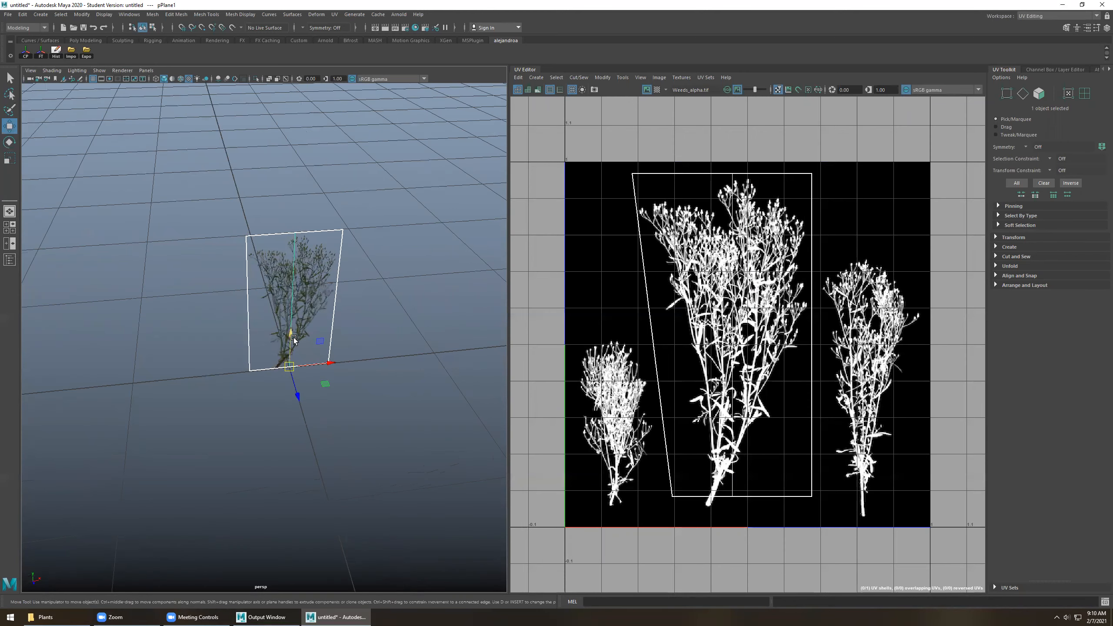
left_click(342, 395)
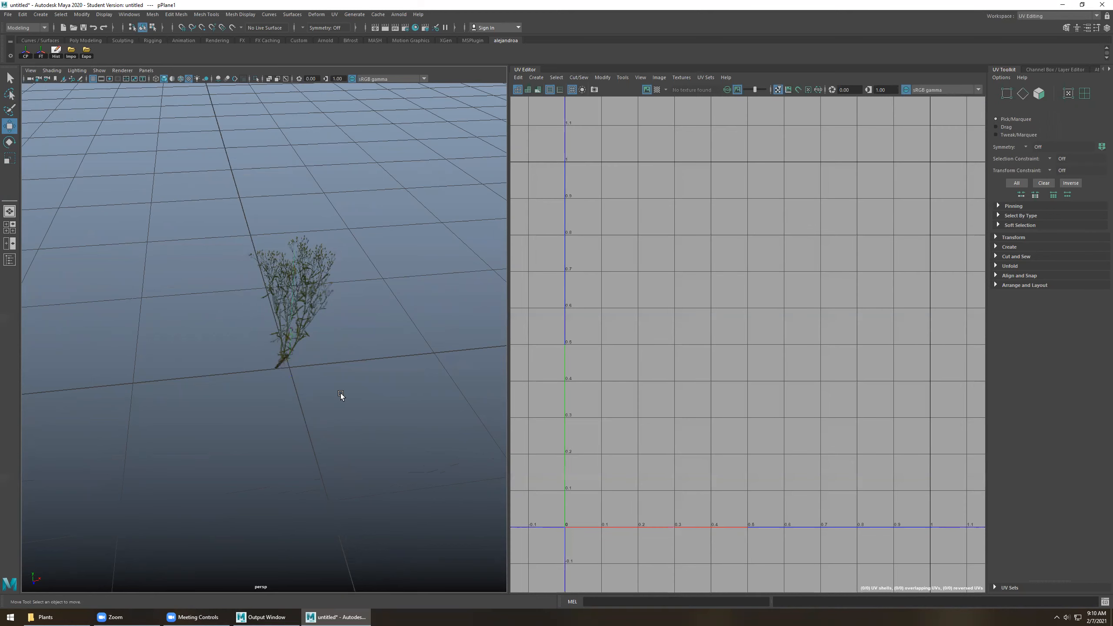
left_click(282, 334)
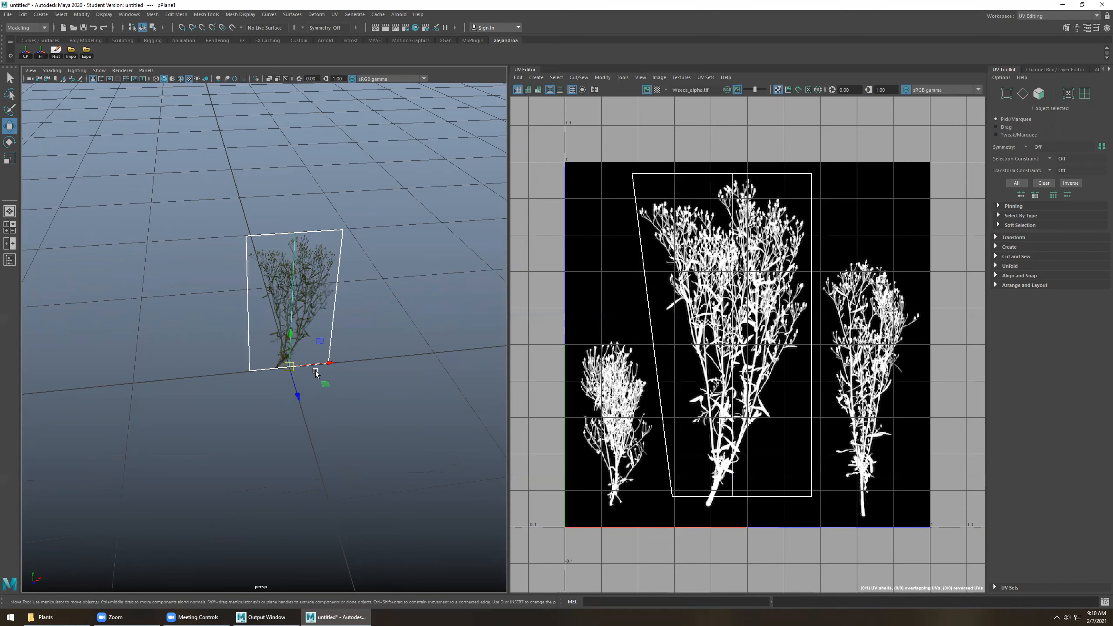
left_click_drag(320, 370, 226, 368, "shift")
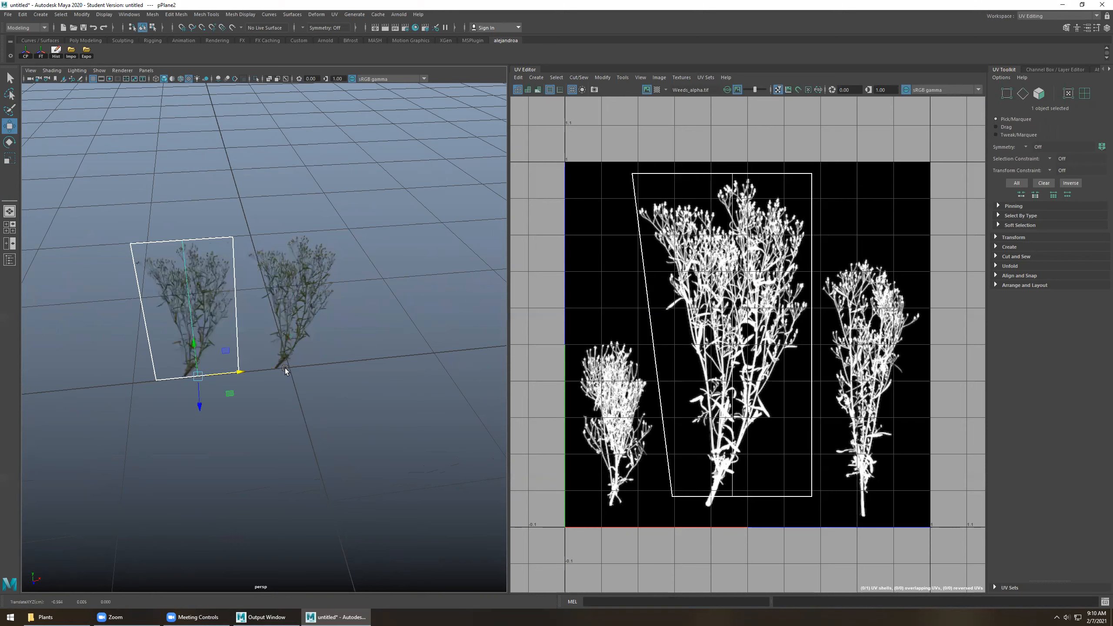
left_click(301, 334)
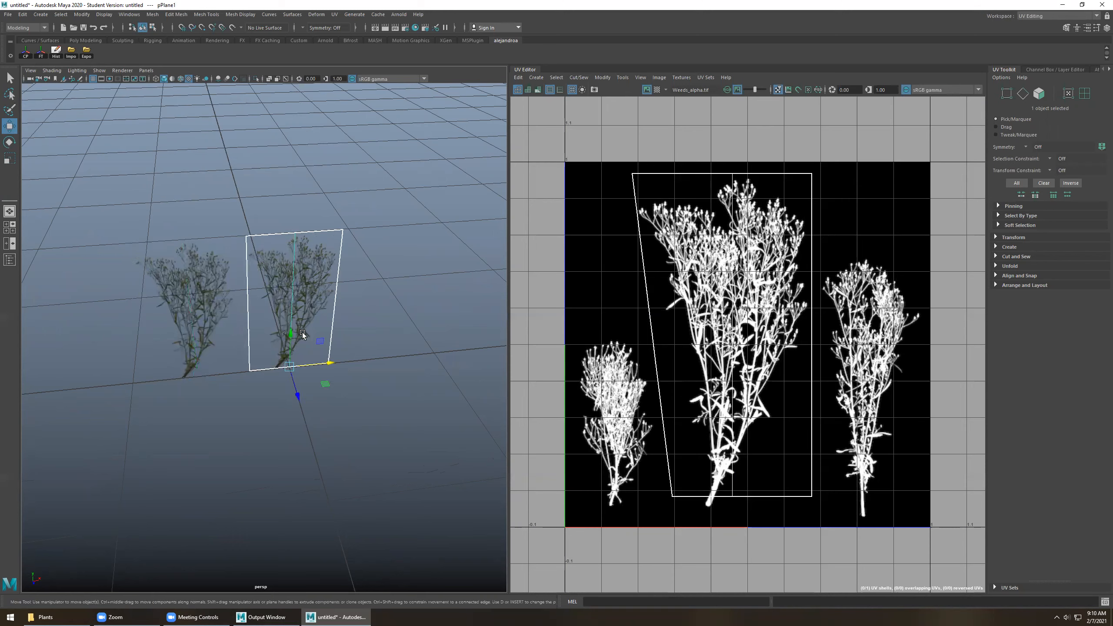
left_click_drag(329, 363, 413, 355, "shift")
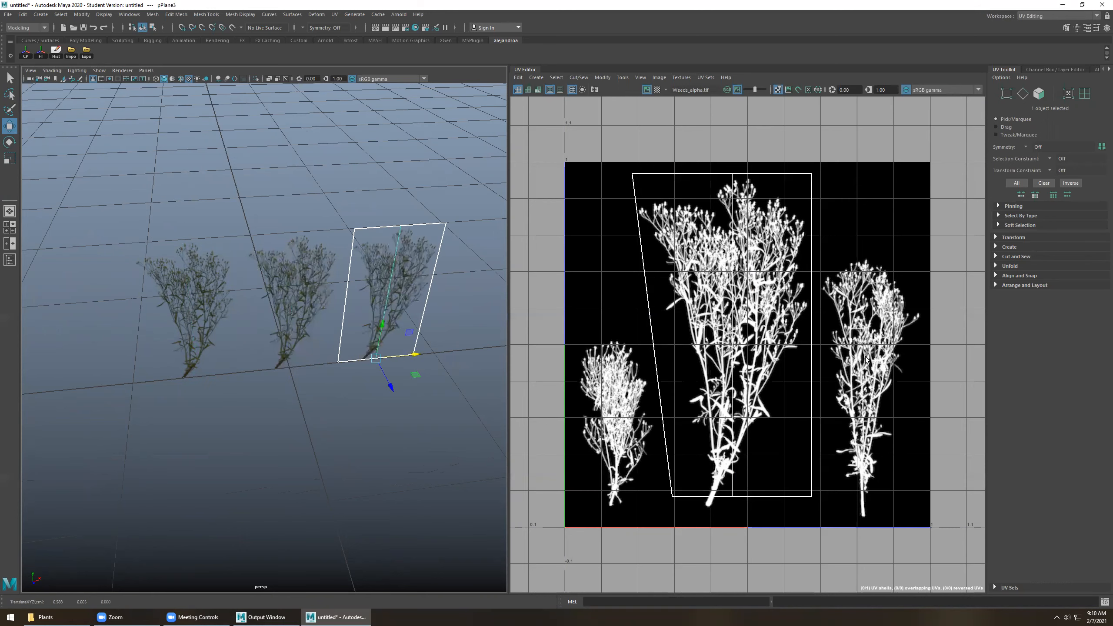
Move the left copy's UVs over the small plant and lower its bottom-edge UVs to the stem base.
left_click(189, 314)
right_click_drag(720, 356, 699, 342)
left_click_drag(723, 337, 603, 396)
right_click_drag(607, 386, 629, 381)
middle_click_drag(614, 394, 721, 327, "alt")
left_click_drag(601, 502, 824, 373)
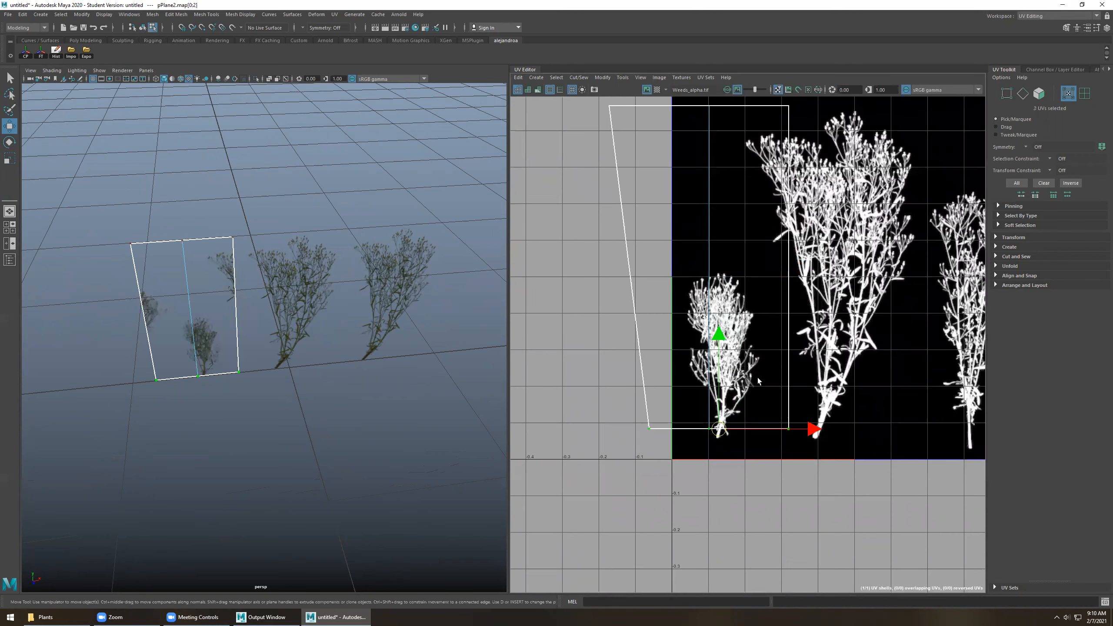
left_click_drag(722, 336, 725, 346)
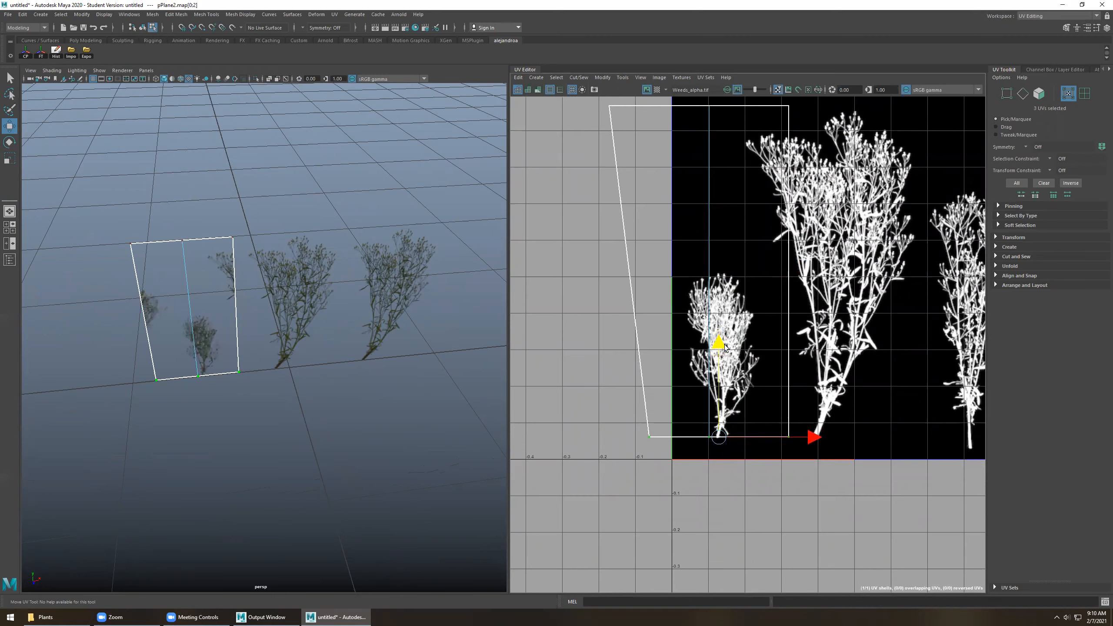
Lower the left copy's top-edge UVs to just above the small plant.
middle_click_drag(765, 302, 765, 349, "alt")
left_click_drag(597, 201, 815, 124)
left_click_drag(704, 129, 699, 290)
Straighten the left-edge UVs vertically and bring the left and right UV edges in close to the small plant.
left_click_drag(570, 524, 649, 289)
key("r")
left_click_drag(720, 399, 757, 402)
key("w")
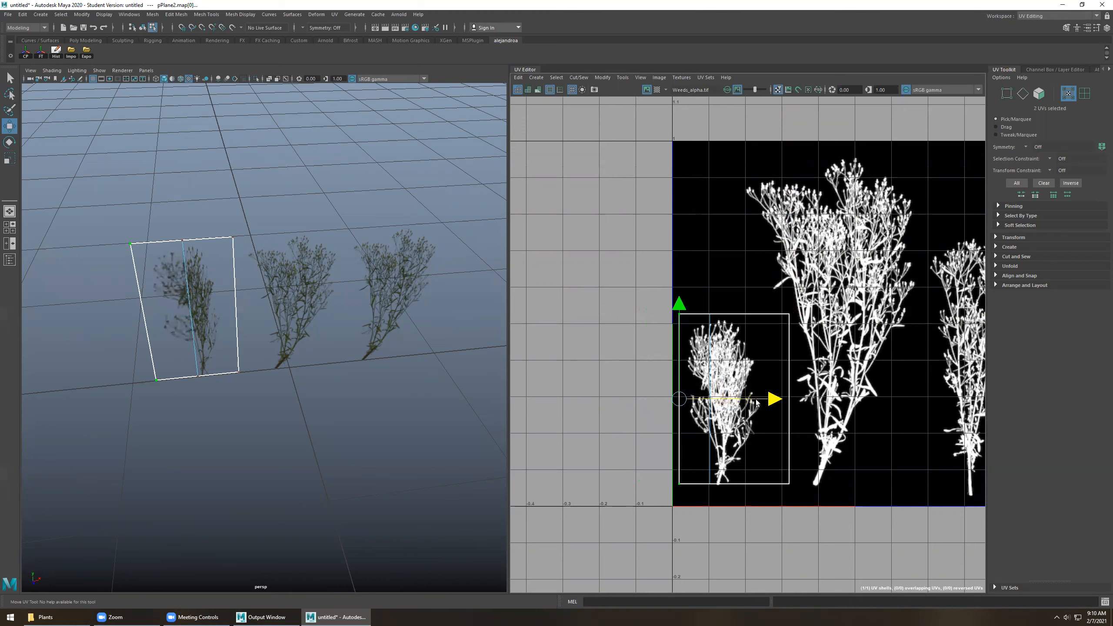
left_click_drag(777, 501, 826, 263)
left_click_drag(877, 399, 859, 400)
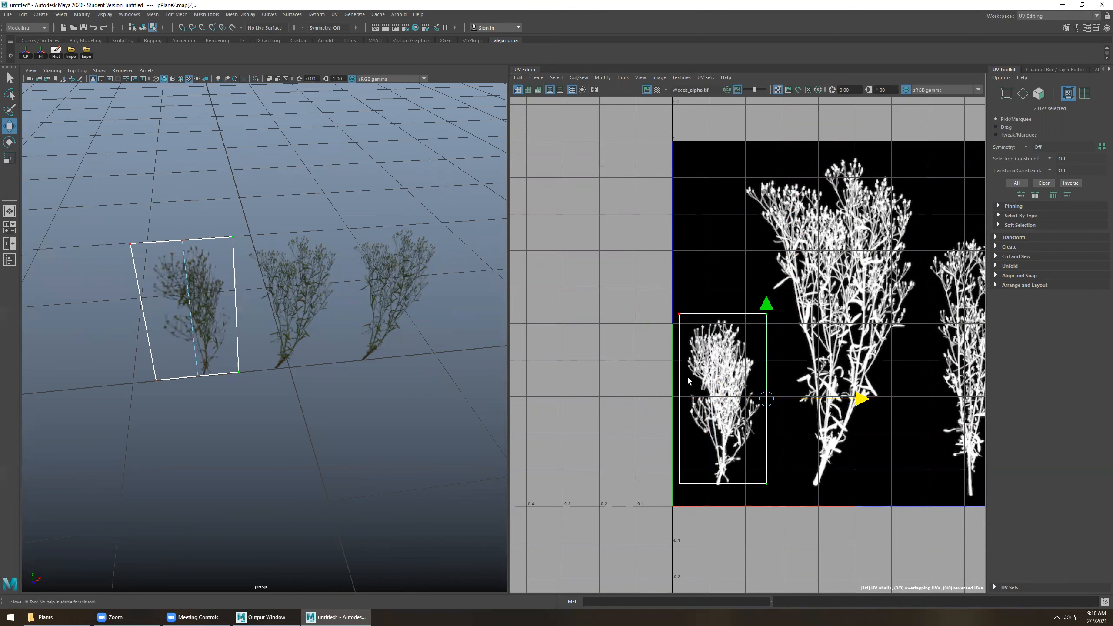
left_click_drag(660, 300, 800, 331)
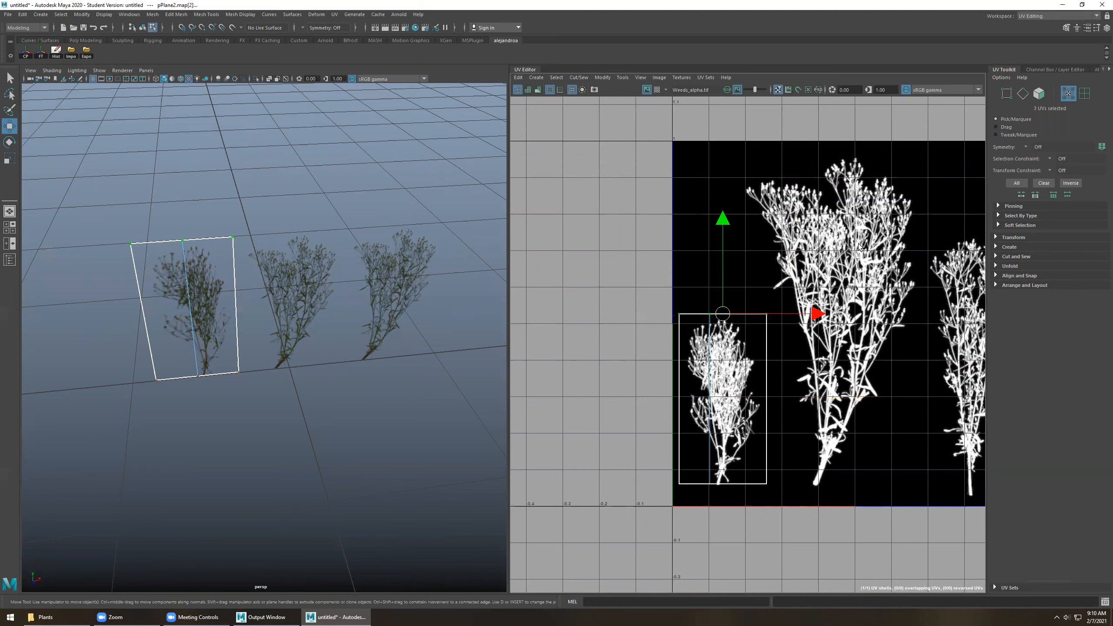
left_click_drag(724, 282, 730, 259)
key("ctrl+z")
Move the right-edge UVs slightly inward, tight against the small plant's outermost leaves.
left_click_drag(748, 501, 802, 291)
scroll(832, 421, "up", 4)
middle_click_drag(741, 379, 844, 386, "alt")
scroll(845, 387, "up", 6)
scroll(815, 382, "up", 2)
left_click_drag(815, 375, 769, 376)
scroll(774, 338, "down", 6)
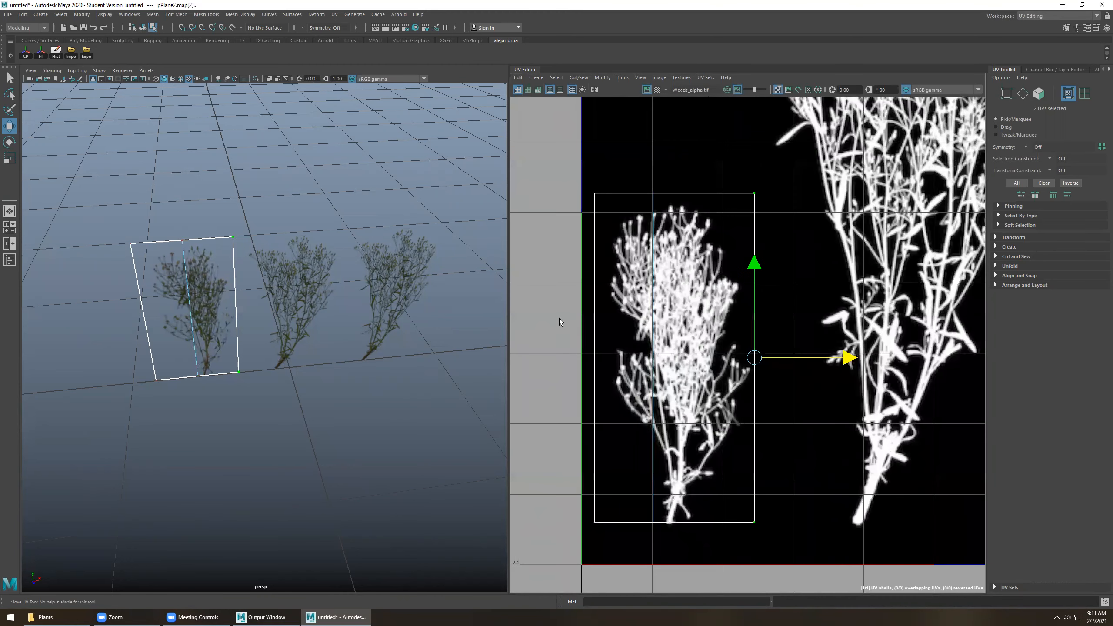
Move the left-edge UVs outward past the texture border and examine how the texture repeats on the plane.
left_click_drag(537, 557, 623, 175)
left_click_drag(681, 362, 510, 362)
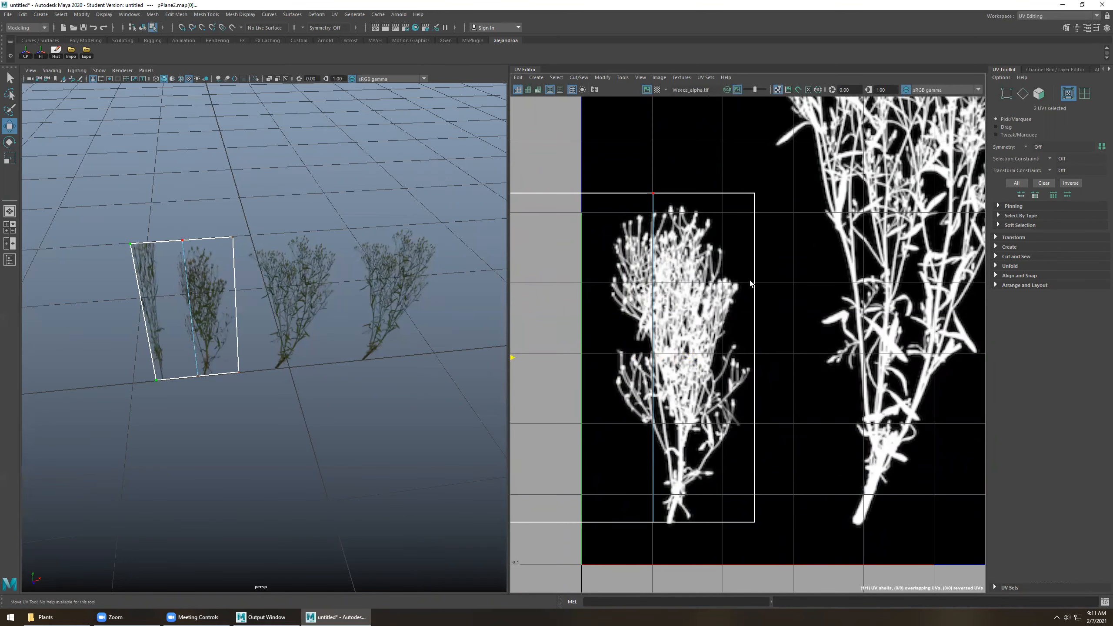
middle_click_drag(749, 281, 947, 280, "alt")
middle_click_drag(188, 290, 234, 311, "alt")
scroll(290, 282, "up", 5)
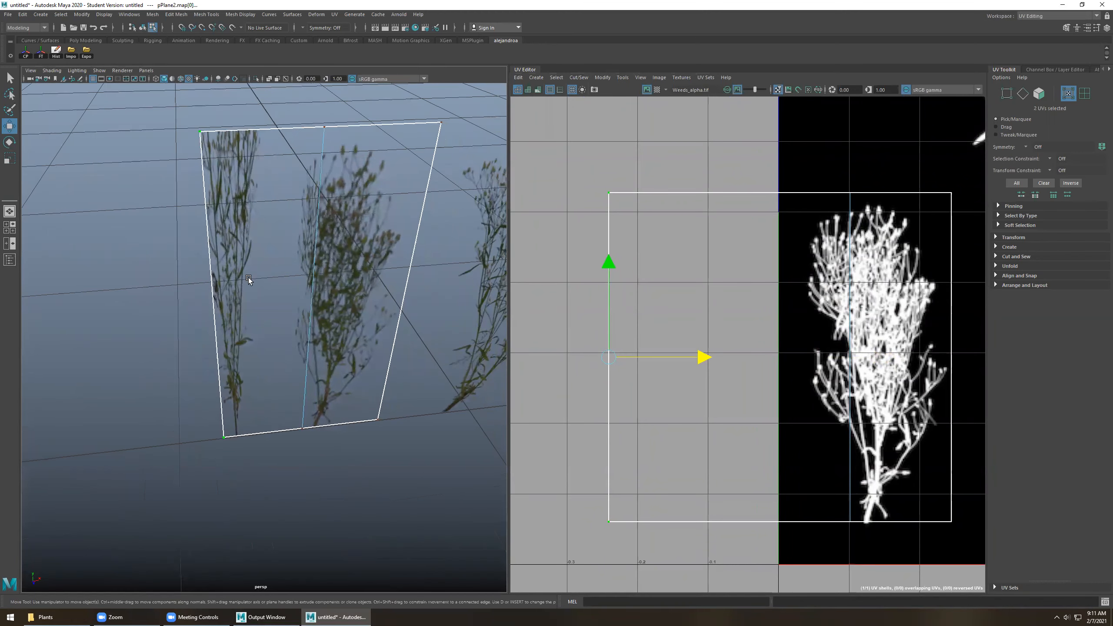
scroll(232, 288, "down", 6)
middle_click_drag(723, 287, 596, 287, "alt")
scroll(596, 288, "down", 5)
middle_click_drag(980, 215, 729, 218, "alt")
middle_click_drag(646, 240, 965, 245, "alt")
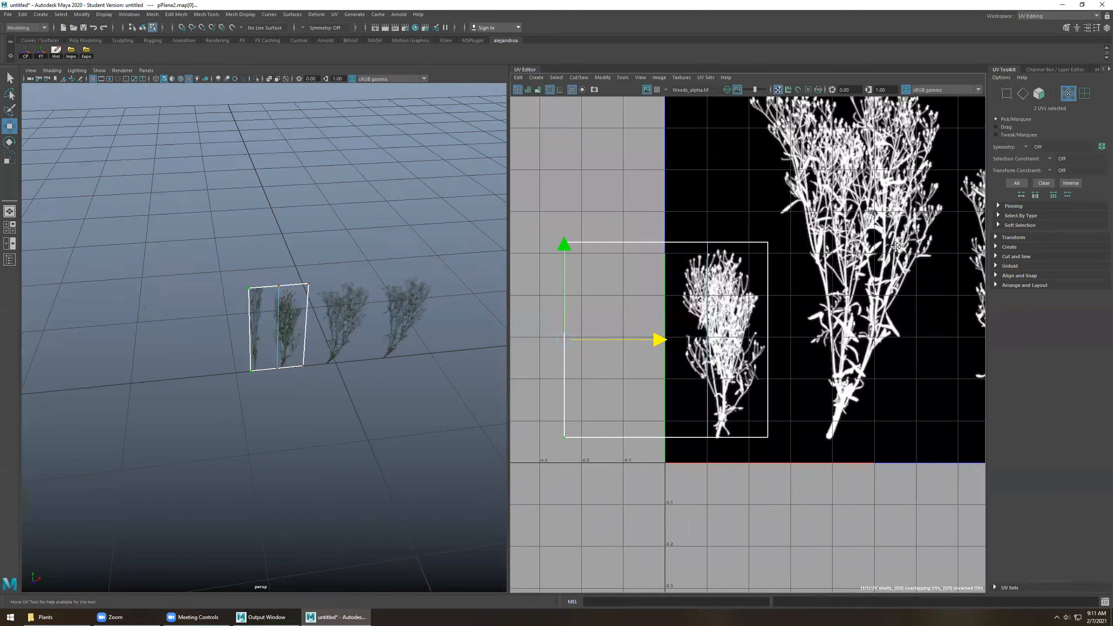
Move the left-edge UVs back beside the small plant and fine-tune the bottom-edge UVs at the stem base.
left_click_drag(653, 342, 768, 343)
scroll(725, 438, "up", 3)
left_click_drag(651, 390, 799, 432)
left_click_drag(723, 318, 723, 316)
Shift the middle pair of UVs sideways so the center edge runs through the small plant's stem.
left_click_drag(688, 435, 738, 105)
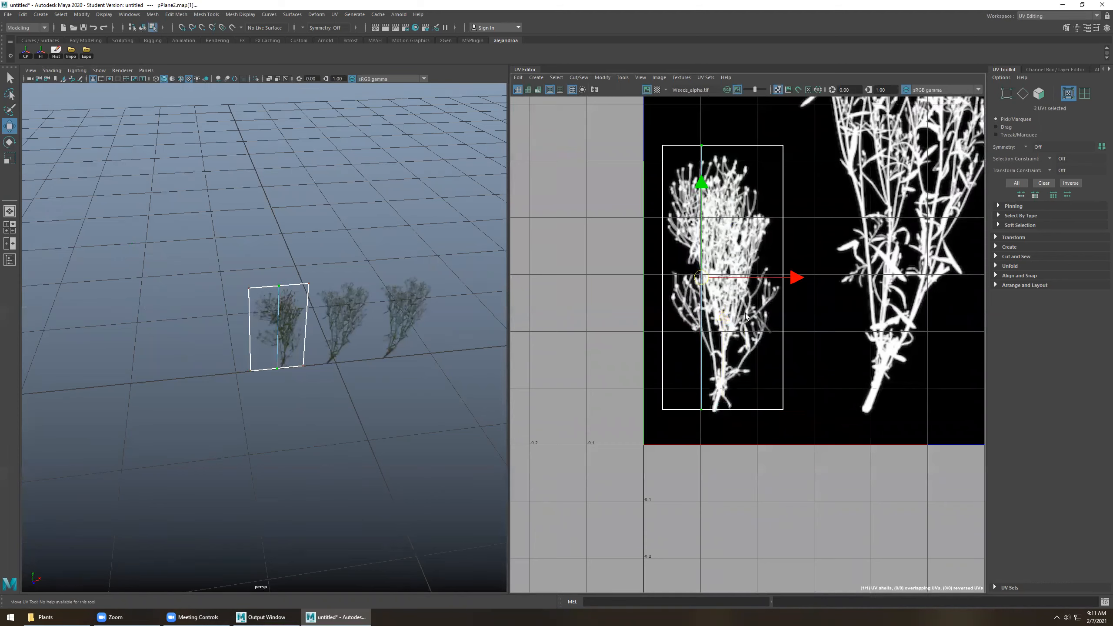
left_click_drag(792, 283, 808, 285)
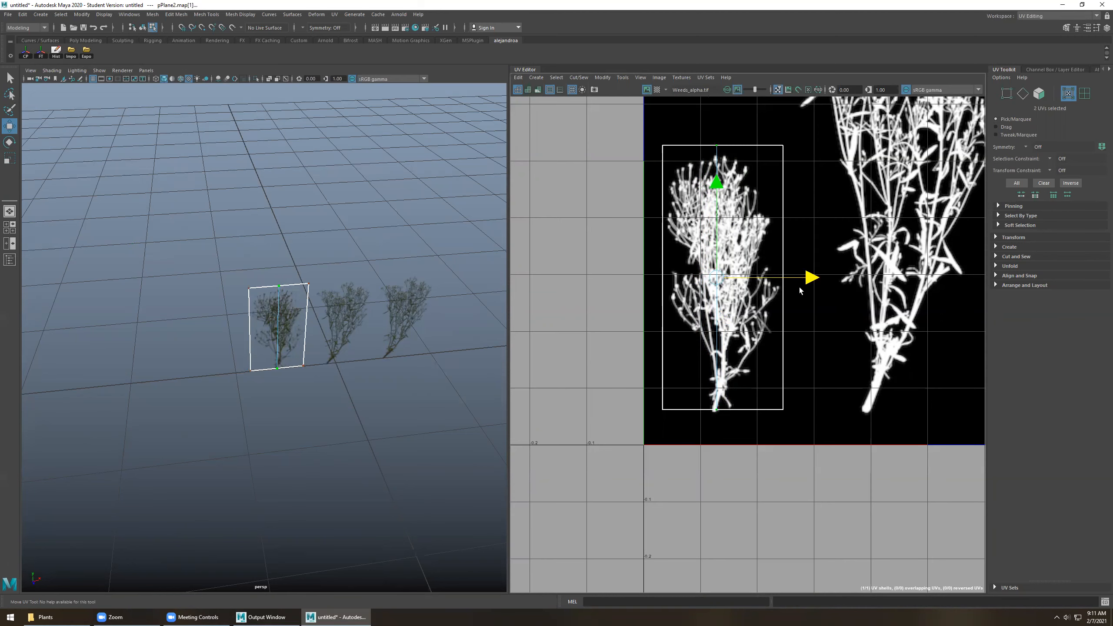
scroll(706, 410, "up", 2)
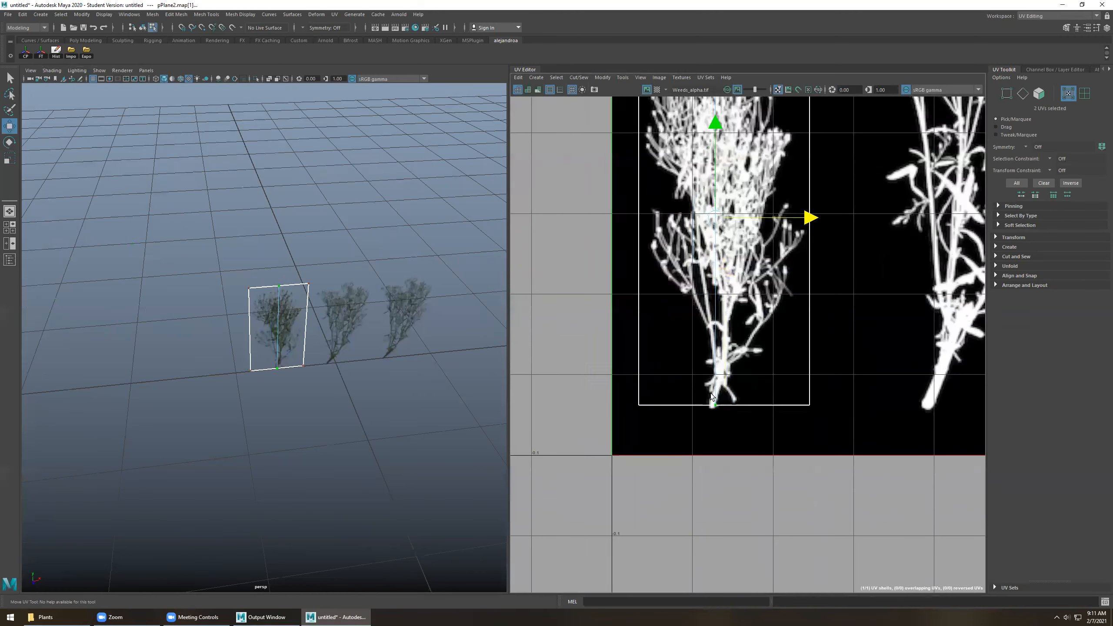
left_click(729, 445)
scroll(730, 445, "down", 5)
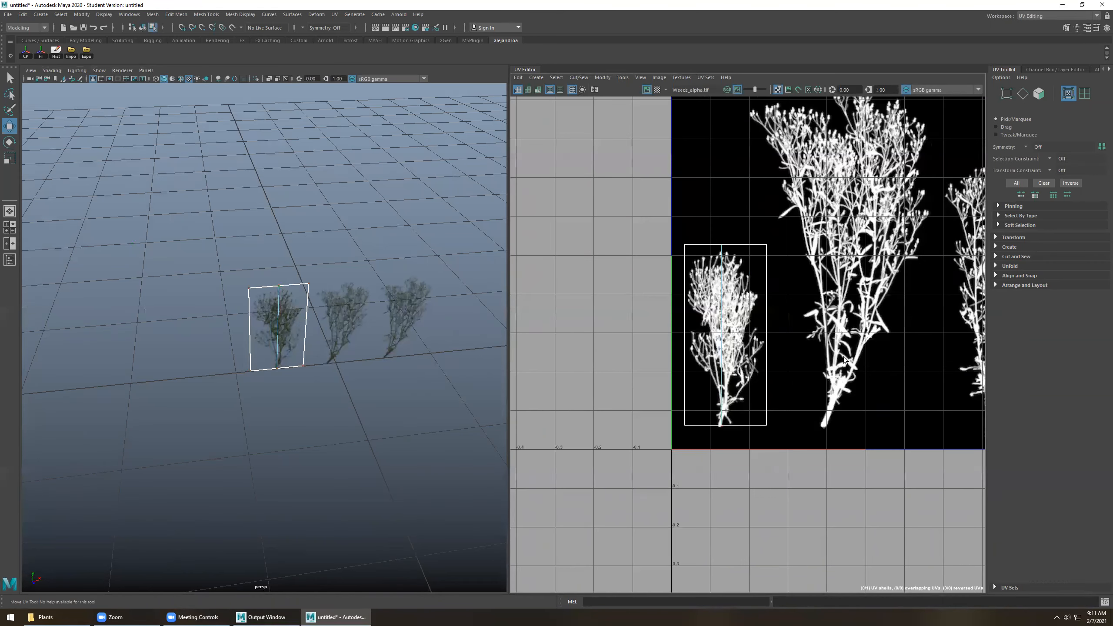
Return the small plant's plane to object mode and scale it down uniformly from its base.
left_click(268, 333)
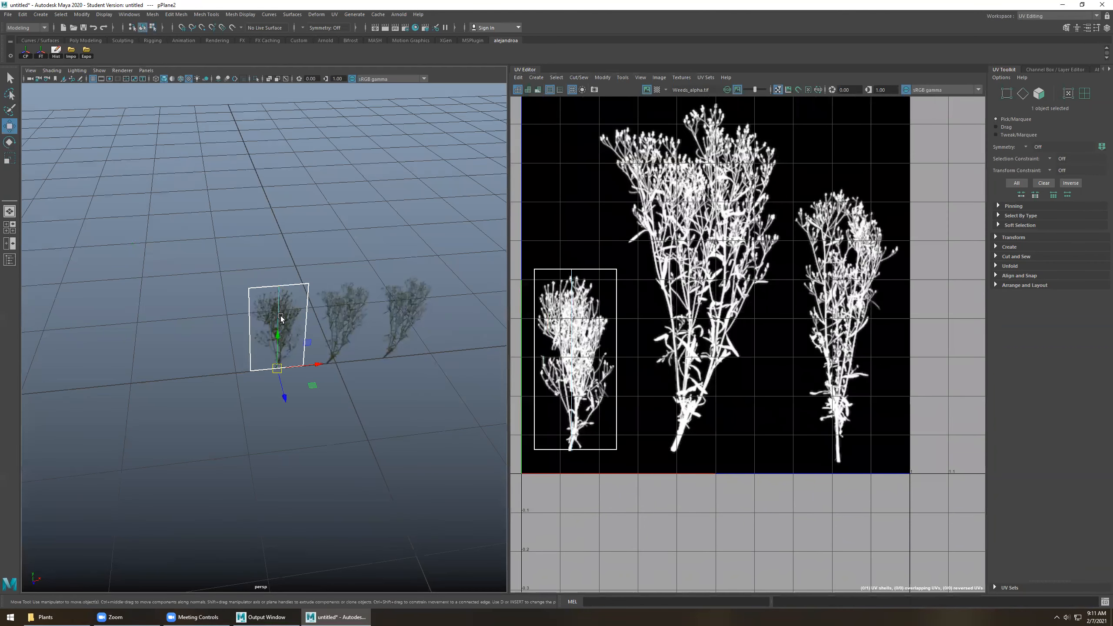
key("r")
left_click_drag(279, 370, 226, 373)
left_click(226, 371)
Move the tall center plant along X closer to the small plant.
left_click_drag(261, 312, 233, 307, "alt")
right_click_drag(233, 307, 287, 347, "alt")
left_click_drag(287, 346, 295, 370, "alt")
right_click_drag(296, 371, 291, 335, "alt")
left_click(294, 336)
key("w")
left_click_drag(326, 402, 282, 401)
left_click(328, 362)
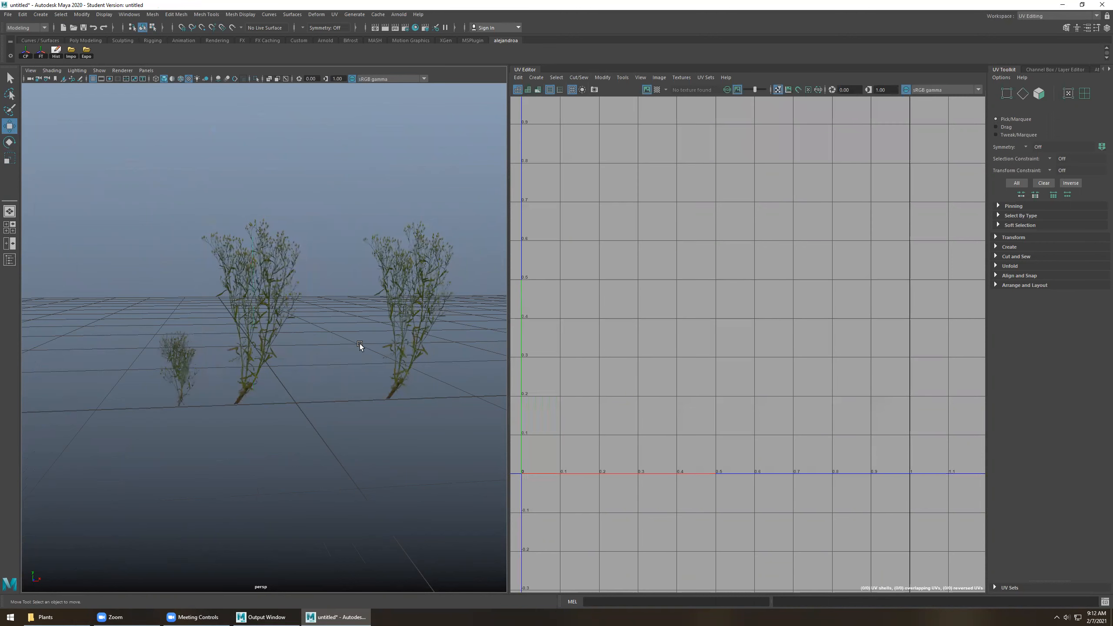
Enter UV editing on the right copy and move its right-edge UVs to the far side of the right-hand plant.
left_click(396, 324)
middle_click_drag(837, 259, 743, 298, "alt")
right_click(640, 265)
right_click_drag(637, 264, 681, 266)
left_click_drag(658, 501, 789, 129)
left_click_drag(784, 309, 891, 314)
Align the right copy's left-edge UVs into a straight vertical line.
middle_click_drag(720, 263, 810, 255, "alt")
left_click_drag(569, 496, 614, 101)
key("r")
left_click_drag(699, 300, 614, 301)
Shift the left and middle UV pairs across so the UV frame encloses only the right-hand plant.
key("w")
left_click_drag(596, 491, 730, 117)
left_click_drag(746, 295, 886, 293)
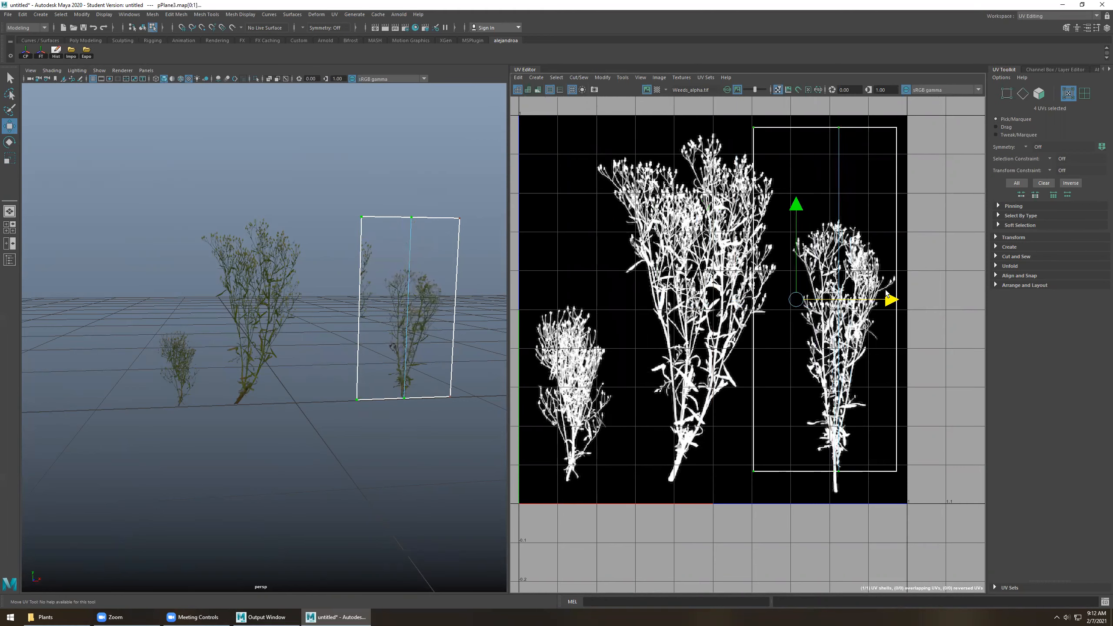
left_click_drag(708, 496, 806, 98)
left_click_drag(833, 299, 869, 300)
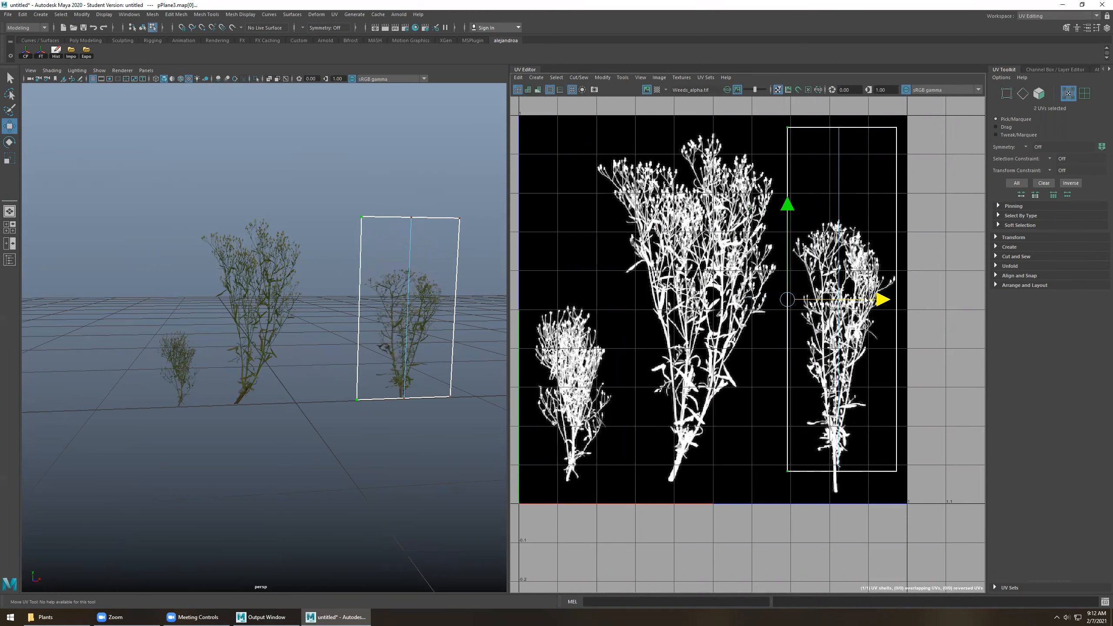
Lower the top-edge UVs to just above the right-hand plant and the bottom-edge UVs toward its stem base.
left_click_drag(768, 166, 944, 88)
left_click_drag(841, 105, 837, 195)
left_click_drag(751, 535, 909, 443)
left_click_drag(843, 385, 843, 398)
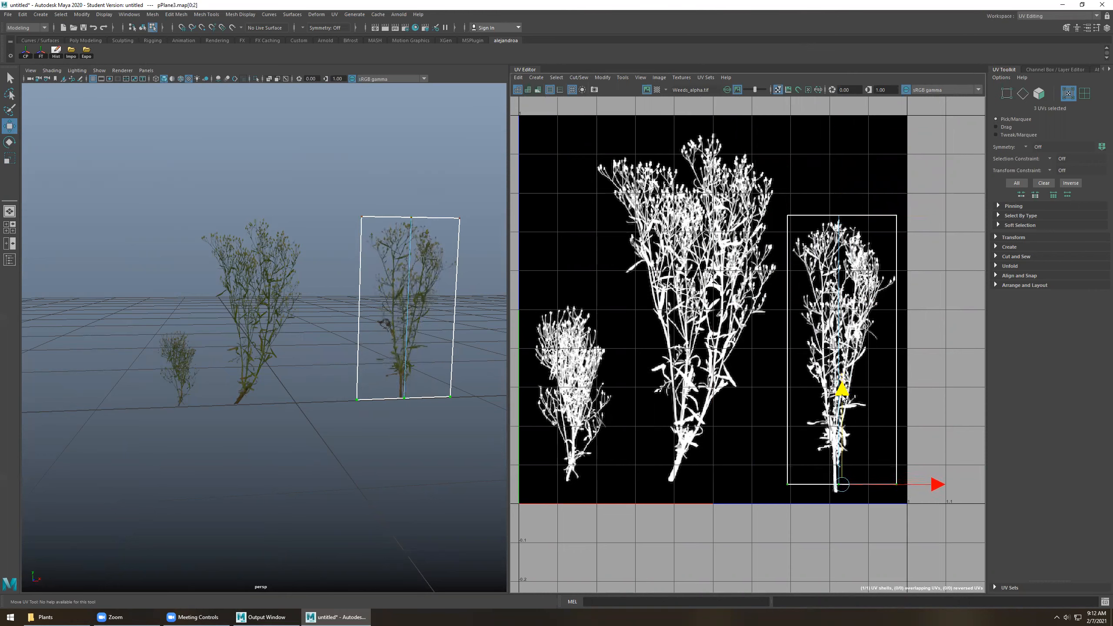
Nudge the right-edge UVs slightly outward and place the middle UV pair along the right-hand plant's stem.
left_click_drag(862, 528, 946, 196)
left_click_drag(921, 352, 932, 346)
left_click_drag(806, 512, 876, 173)
left_click_drag(933, 349, 936, 350)
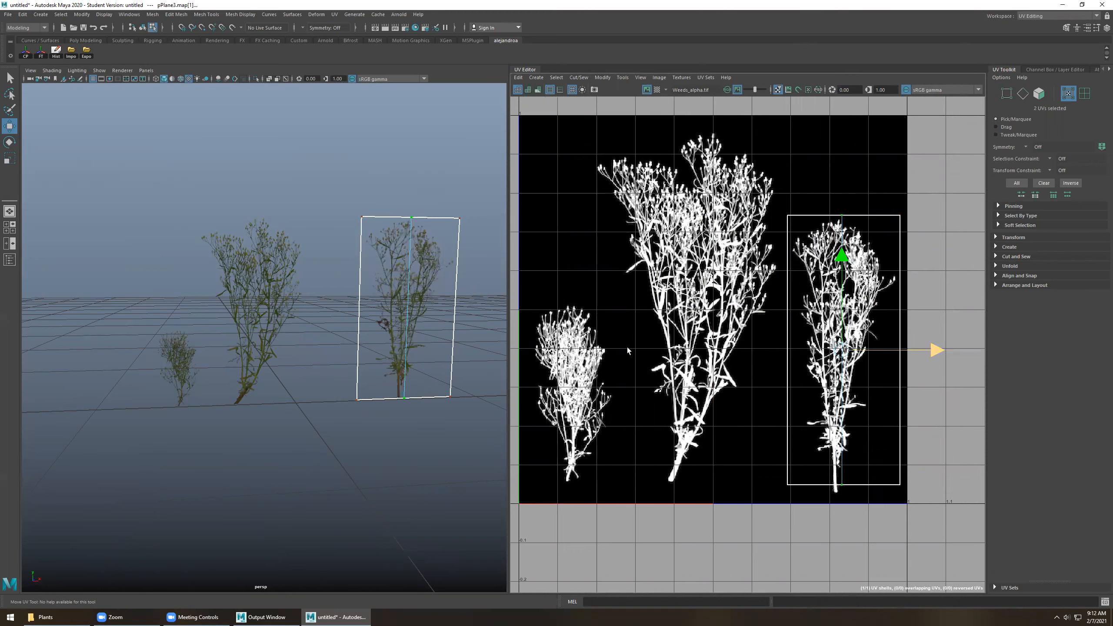
Return the right plane to object mode, scale it down uniformly and narrow it slightly along X.
key("F8")
key("r")
left_click_drag(406, 402, 352, 422)
left_click_drag(445, 397, 440, 398)
left_click(440, 426)
Narrow the small plant's plane slightly along X.
left_click(404, 351)
left_click(190, 365)
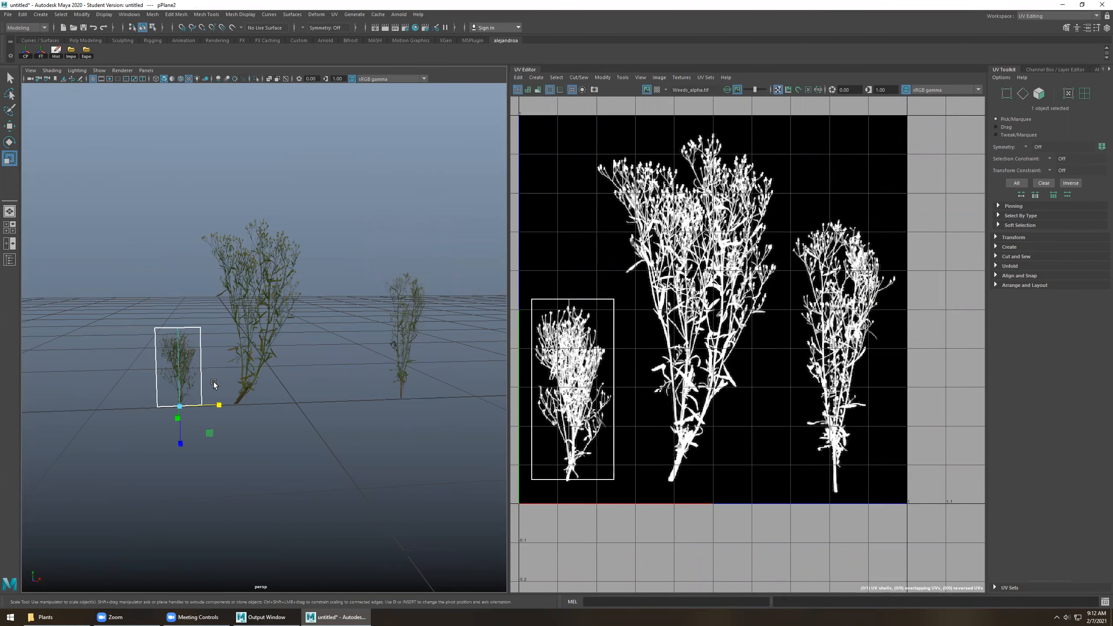
left_click_drag(218, 404, 214, 405)
Move the right plant along X closer to the tall center plant.
left_click(263, 359)
key("w")
left_click(405, 358)
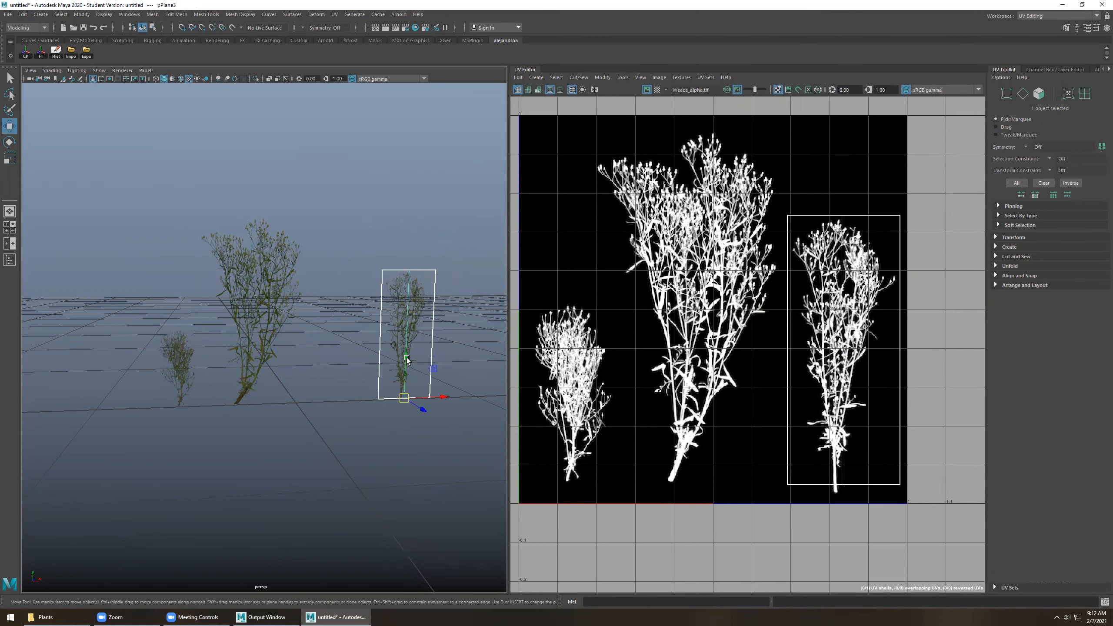
left_click_drag(422, 398, 334, 397)
left_click(404, 364)
Move the tall center plant back along Z and duplicate it in place.
left_click_drag(389, 348, 347, 371, "alt")
left_click(275, 335)
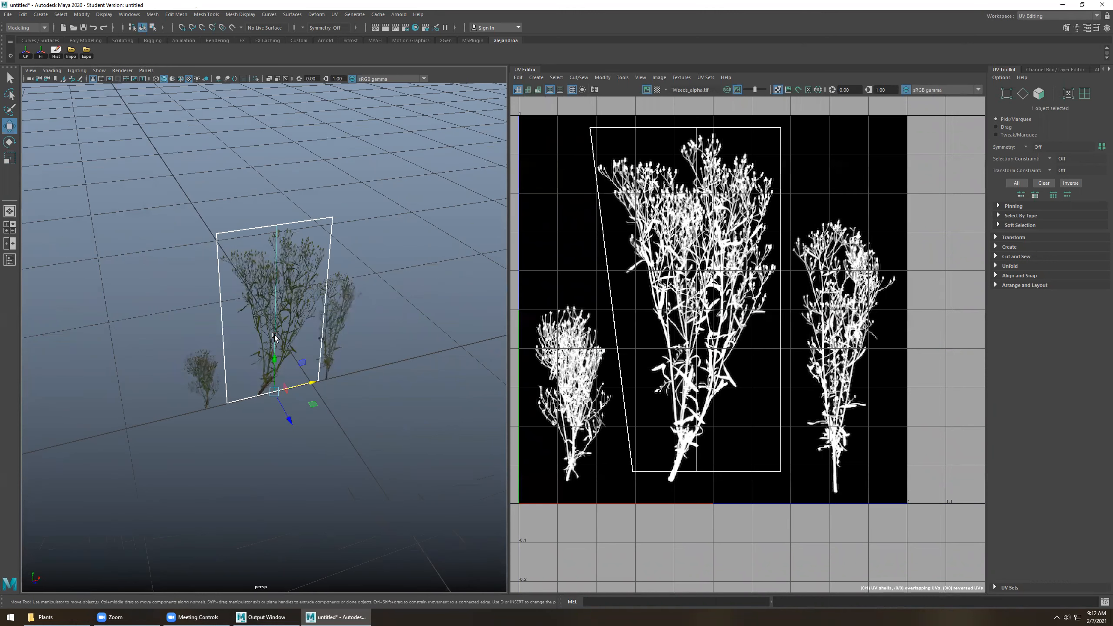
left_click_drag(289, 421, 281, 404)
key("ctrl+d")
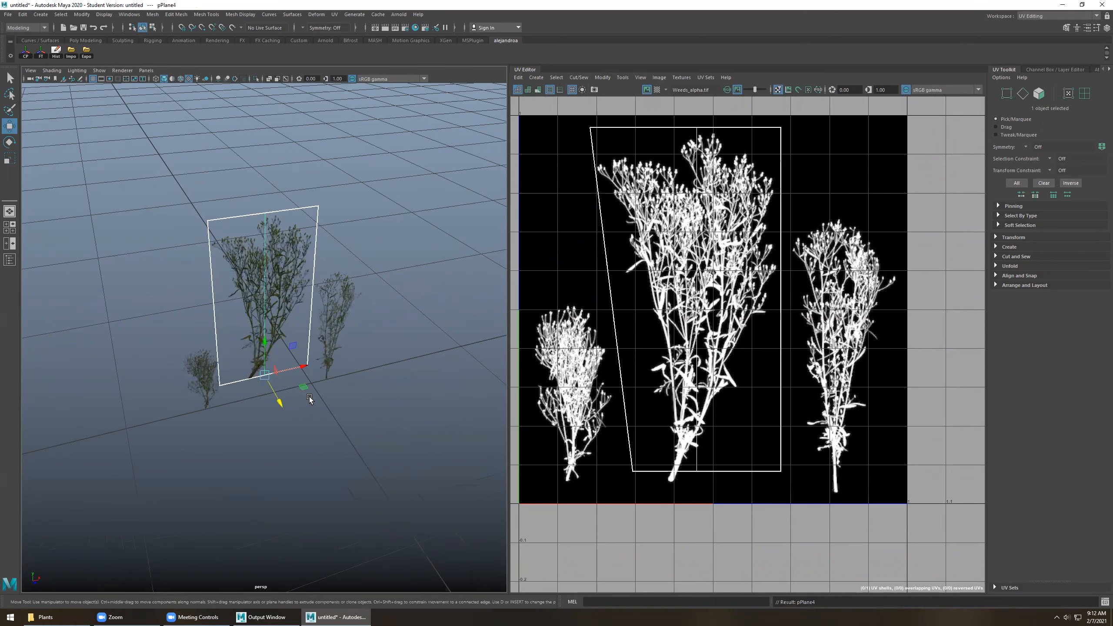